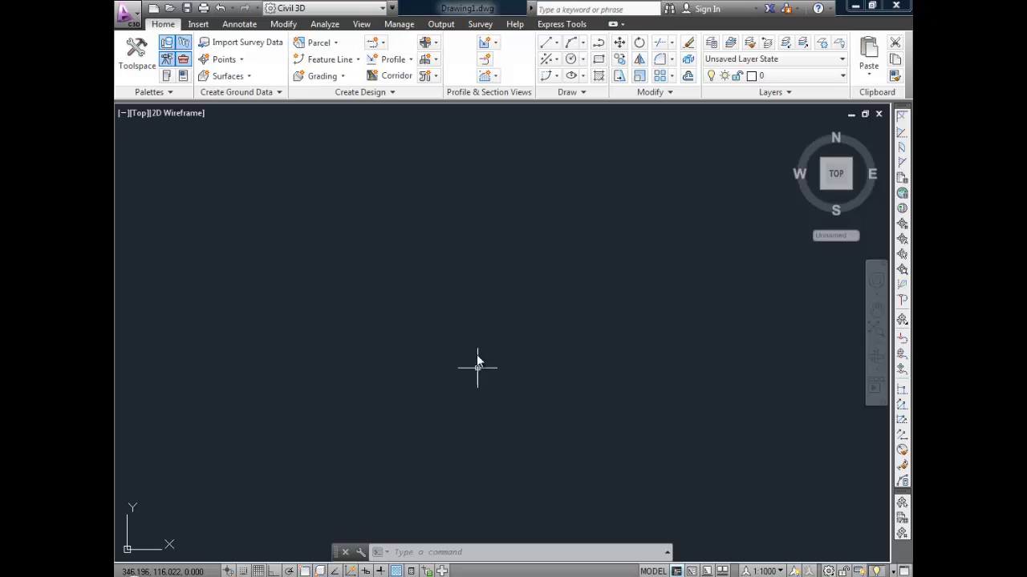
Turn on the grid display across the empty Drawing1.dwg drawing area
{"action": "mouse_move", "coordinate": [479, 362]}
{"action": "middle_mouse_down"}
{"action": "mouse_move", "coordinate": [500, 307]}
{"action": "mouse_move", "coordinate": [424, 390]}
{"action": "mouse_move", "coordinate": [536, 292]}
{"action": "mouse_move", "coordinate": [581, 302]}
{"action": "mouse_move", "coordinate": [412, 377]}
{"action": "mouse_move", "coordinate": [383, 320]}
{"action": "mouse_move", "coordinate": [618, 284]}
{"action": "mouse_move", "coordinate": [326, 392]}
{"action": "mouse_move", "coordinate": [447, 373]}
{"action": "middle_mouse_up"}
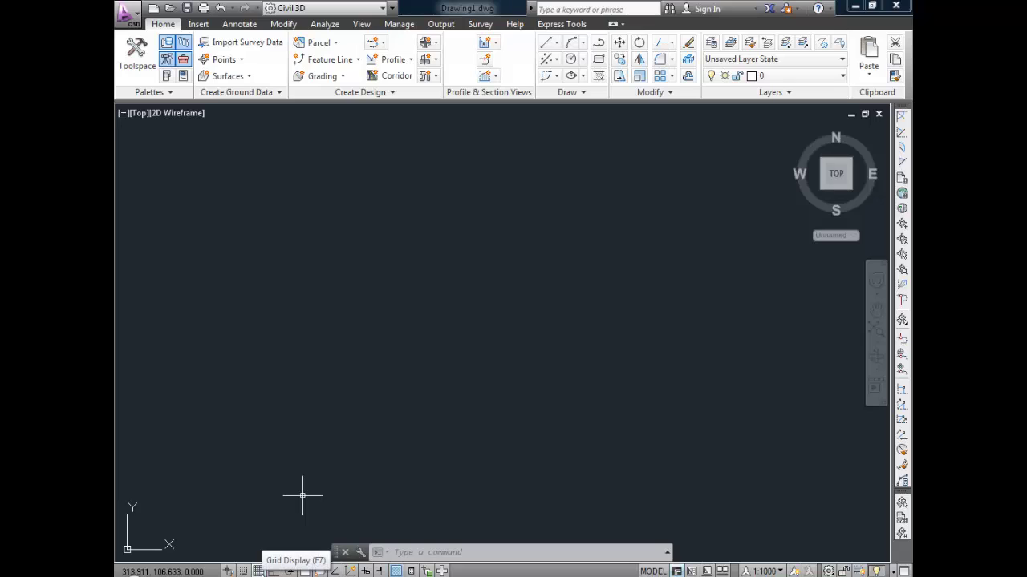
{"action": "left_click", "coordinate": [258, 570]}
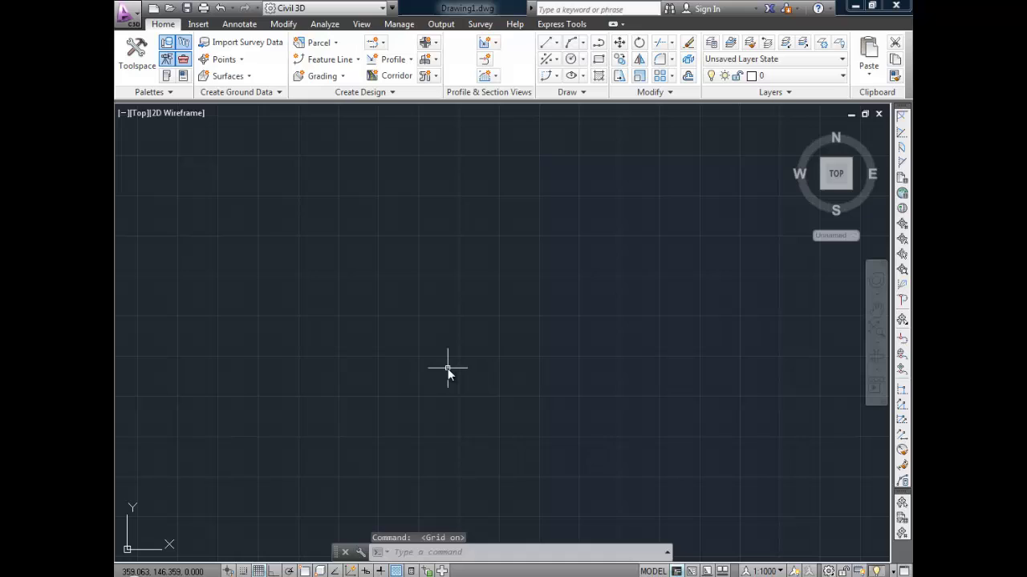
Start a LINE with Dynamic Input enabled and its first point at 0,0
{"action": "type", "text": "l"}
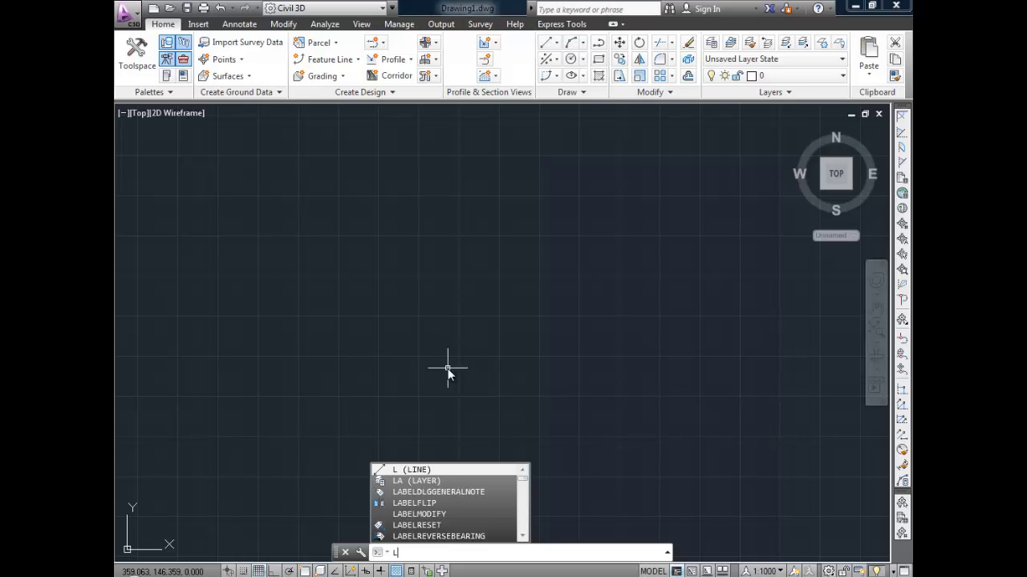
{"action": "key", "text": "Return"}
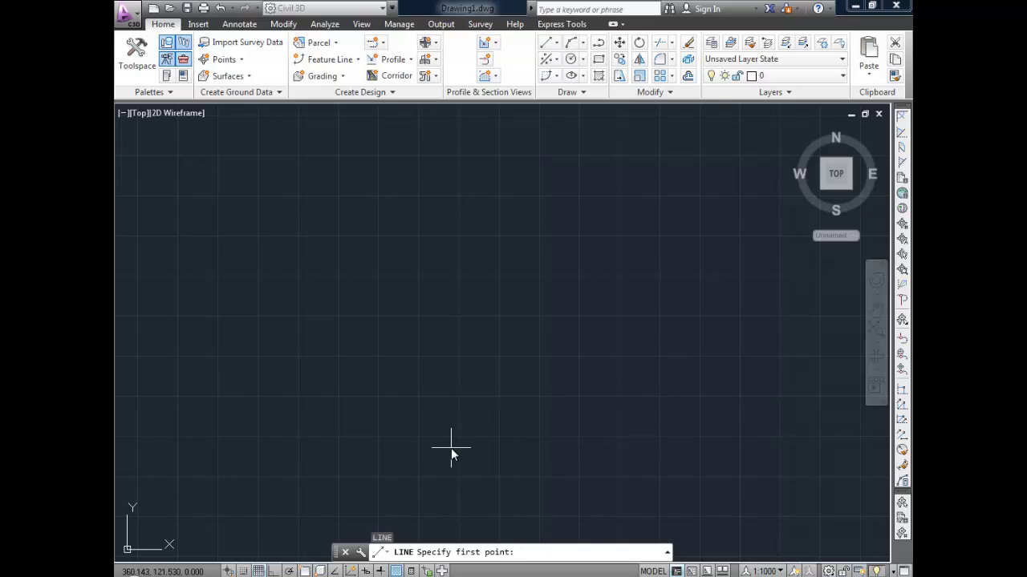
{"action": "left_click", "coordinate": [366, 570]}
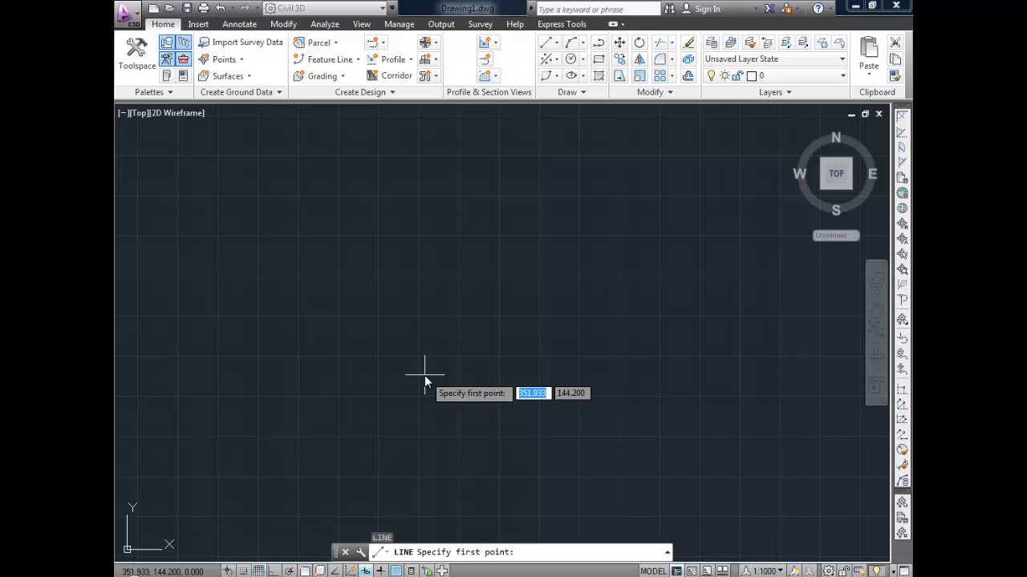
{"action": "type", "text": "0"}
{"action": "key", "text": "Tab"}
{"action": "type", "text": "0"}
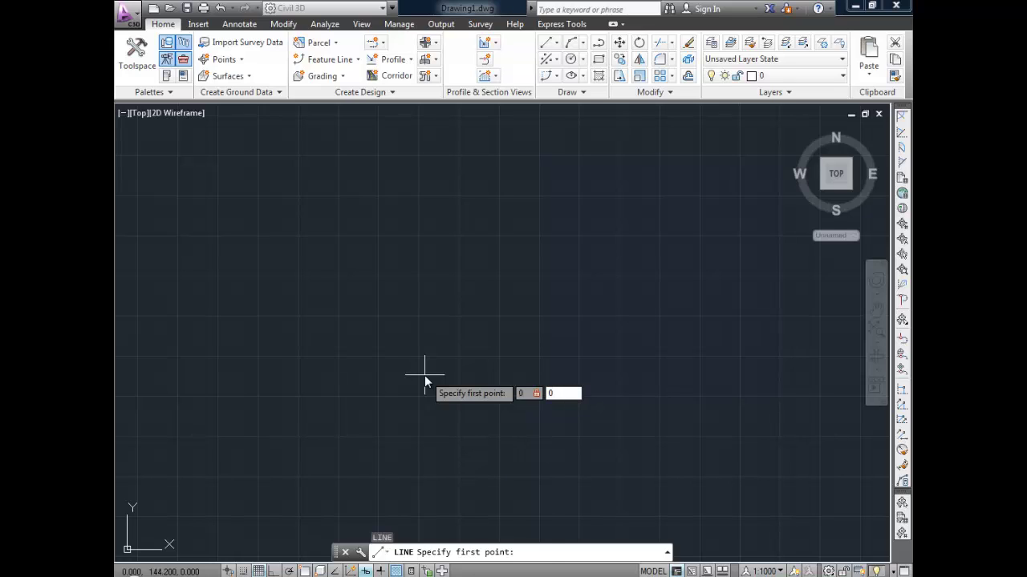
{"action": "key", "text": "Return"}
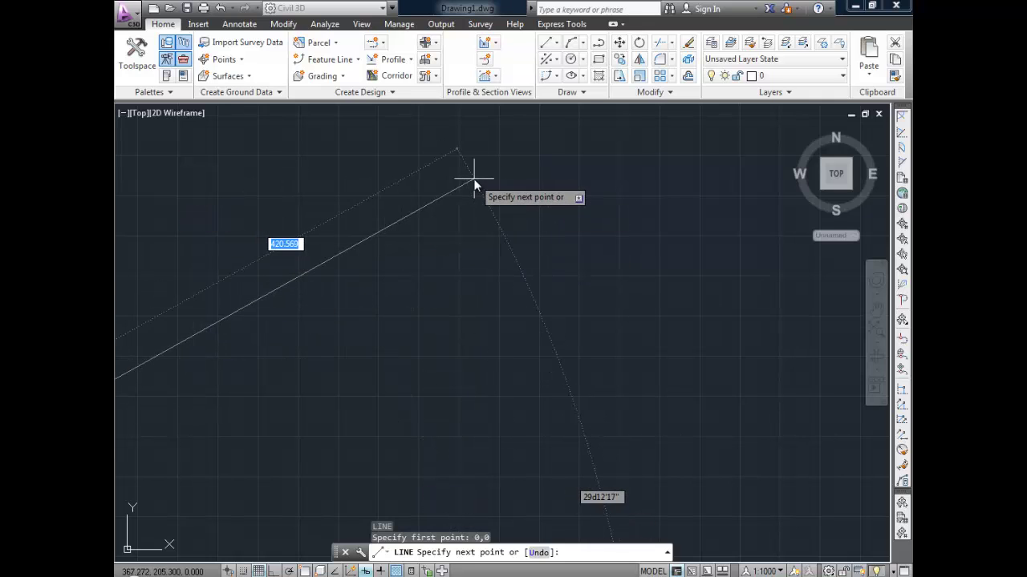
In top view, draw a 5-unit segment at 35 degrees from the origin and end LINE
{"action": "middle_click_drag", "start_coordinate": [476, 222], "coordinate": [647, 238]}
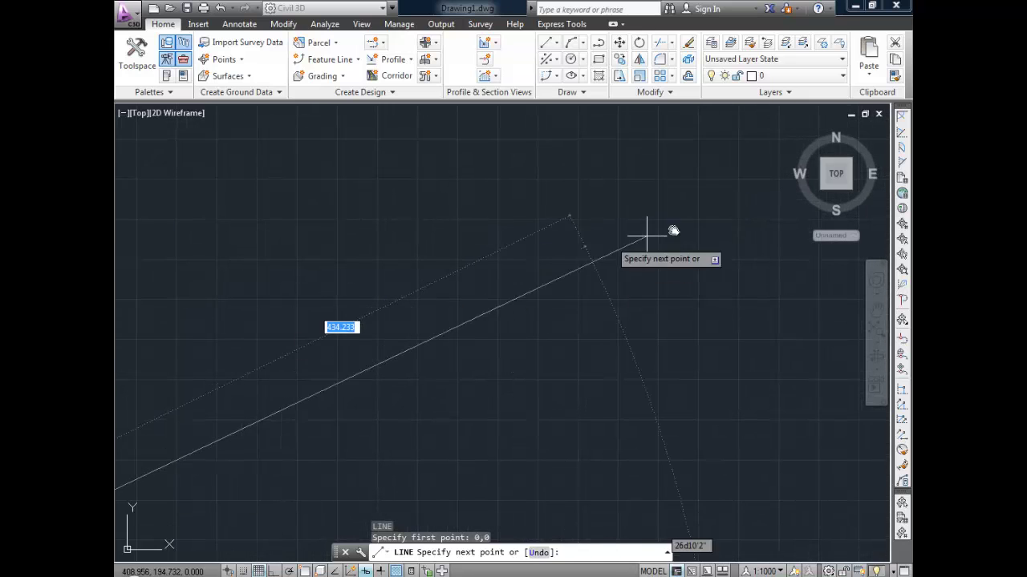
{"action": "left_click", "coordinate": [837, 175]}
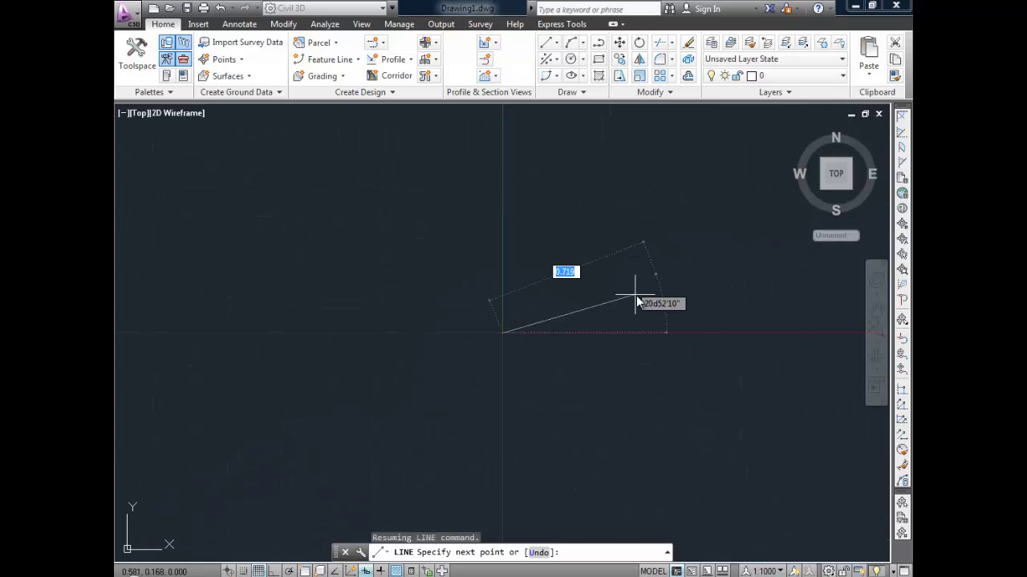
{"action": "mouse_move", "coordinate": [725, 241]}
{"action": "middle_mouse_down"}
{"action": "mouse_move", "coordinate": [647, 300]}
{"action": "mouse_move", "coordinate": [445, 351]}
{"action": "middle_mouse_up"}
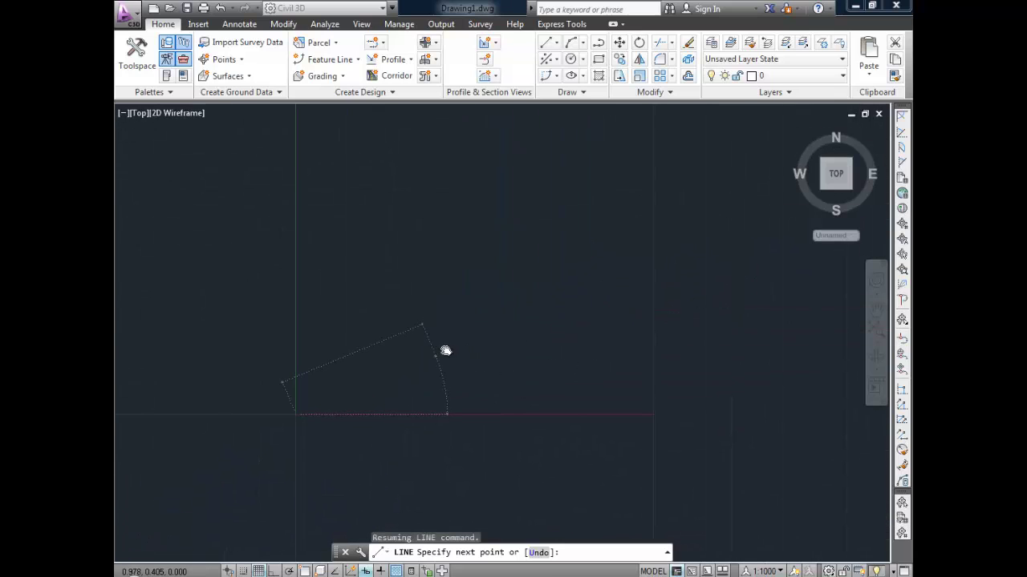
{"action": "mouse_move", "coordinate": [522, 236]}
{"action": "middle_mouse_down"}
{"action": "mouse_move", "coordinate": [500, 344]}
{"action": "mouse_move", "coordinate": [471, 364]}
{"action": "mouse_move", "coordinate": [489, 328]}
{"action": "middle_mouse_up"}
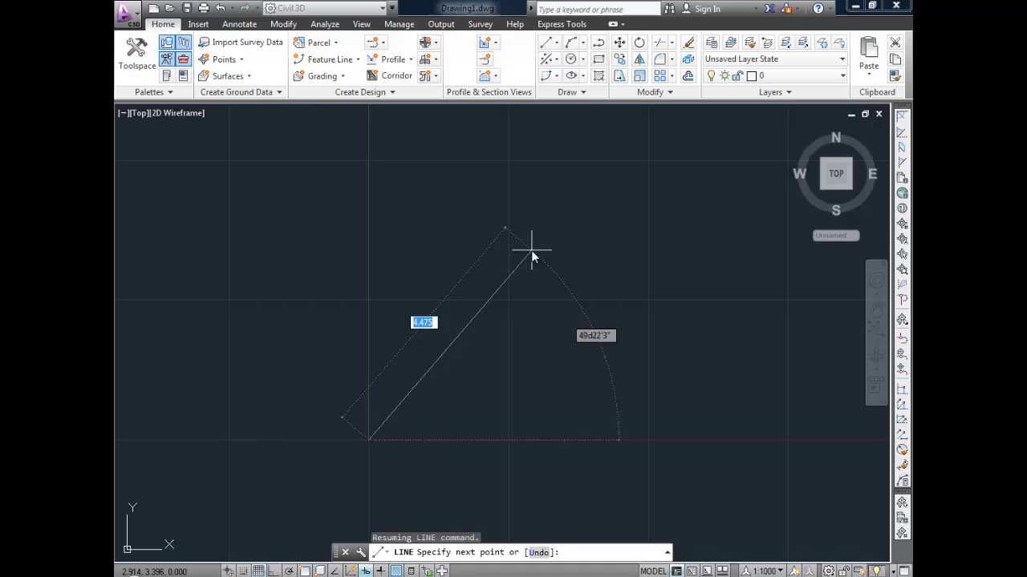
{"action": "type", "text": "5"}
{"action": "key", "text": "Tab"}
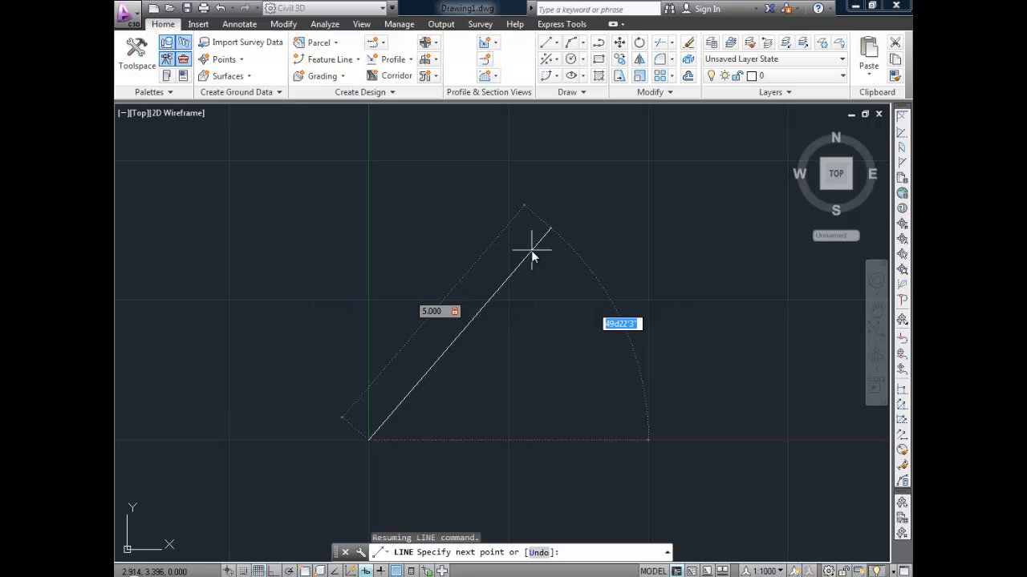
{"action": "type", "text": "355"}
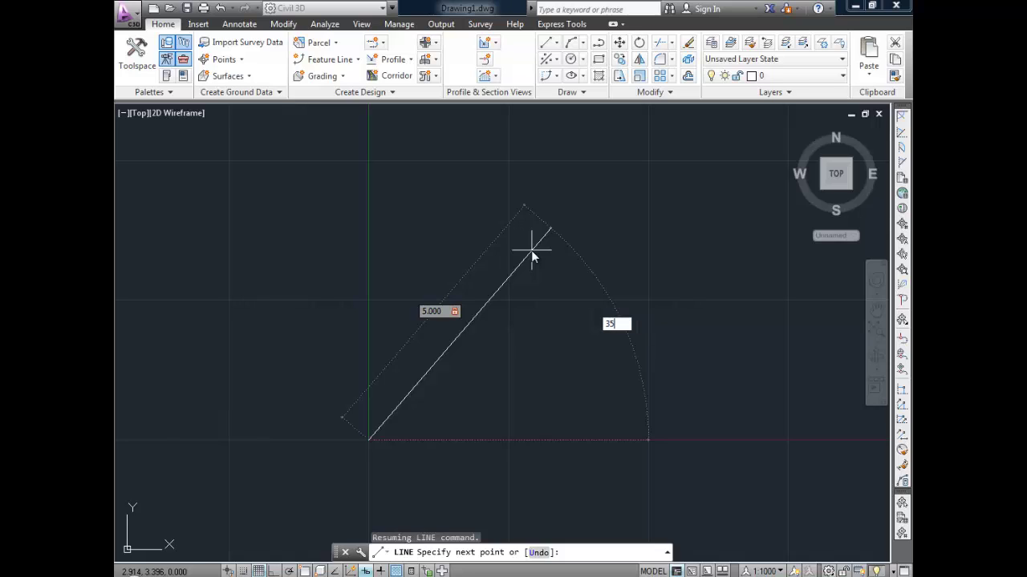
{"action": "key", "text": "BackSpace"}
{"action": "key", "text": "BackSpace"}
{"action": "type", "text": "5"}
{"action": "key", "text": "Return"}
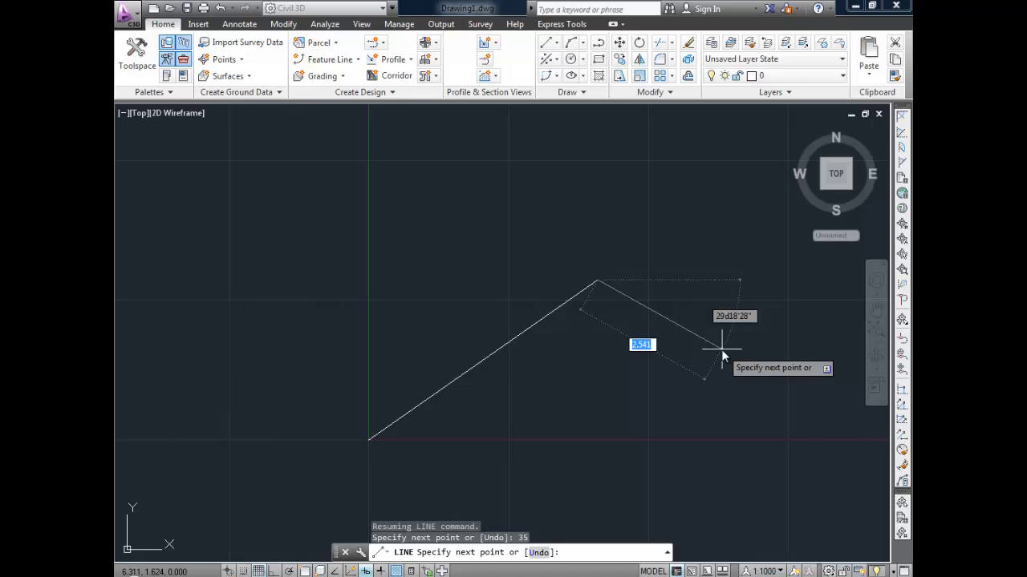
{"action": "key", "text": "Return"}
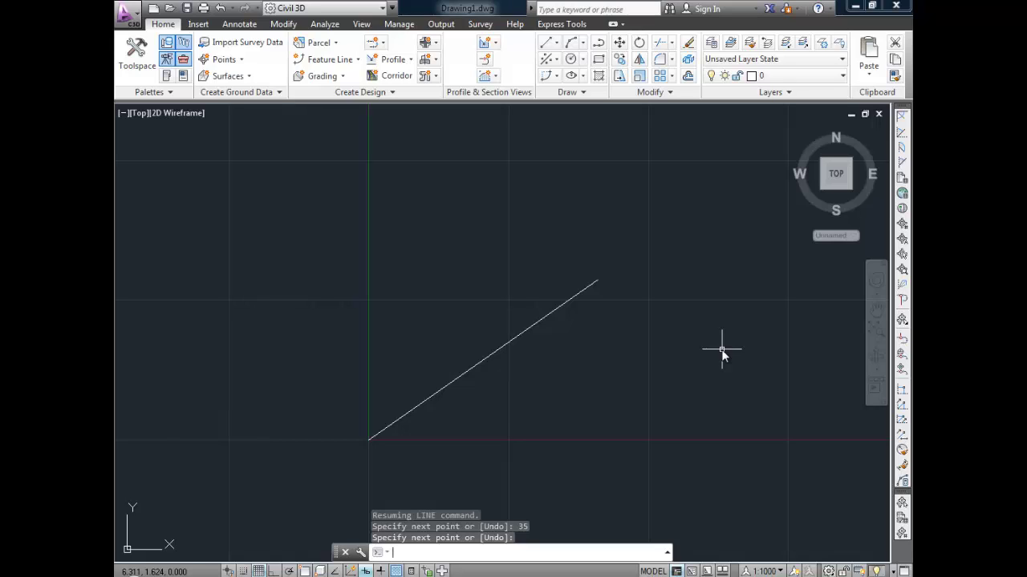
Start a new line at the upper endpoint of the 35-degree line
{"action": "type", "text": "l"}
{"action": "key", "text": "Return"}
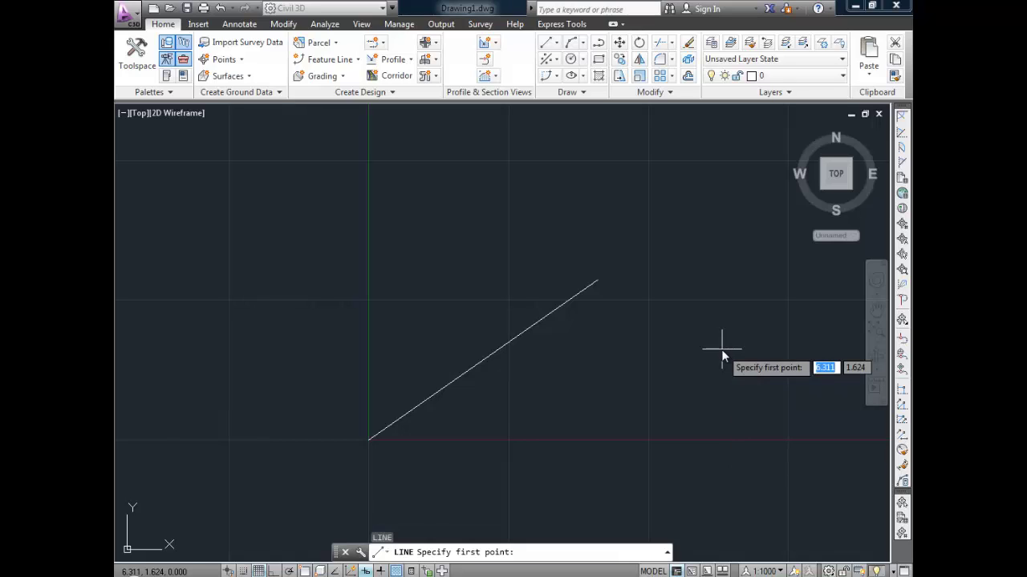
{"action": "left_click", "coordinate": [597, 283]}
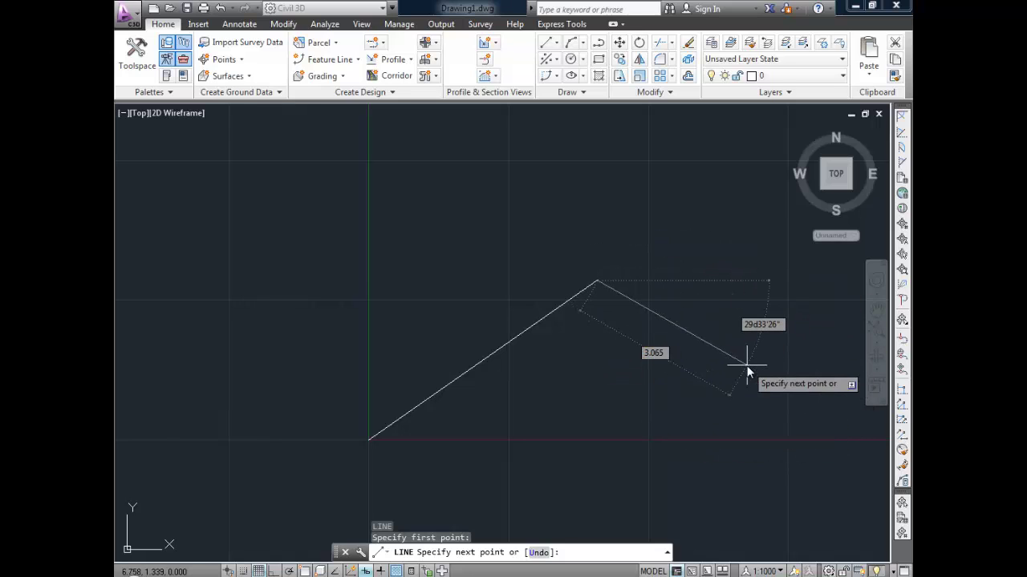
With object snap on, draw from the 35-degree line's tip to a baseline corner and back to the origin
{"action": "key", "text": "Escape"}
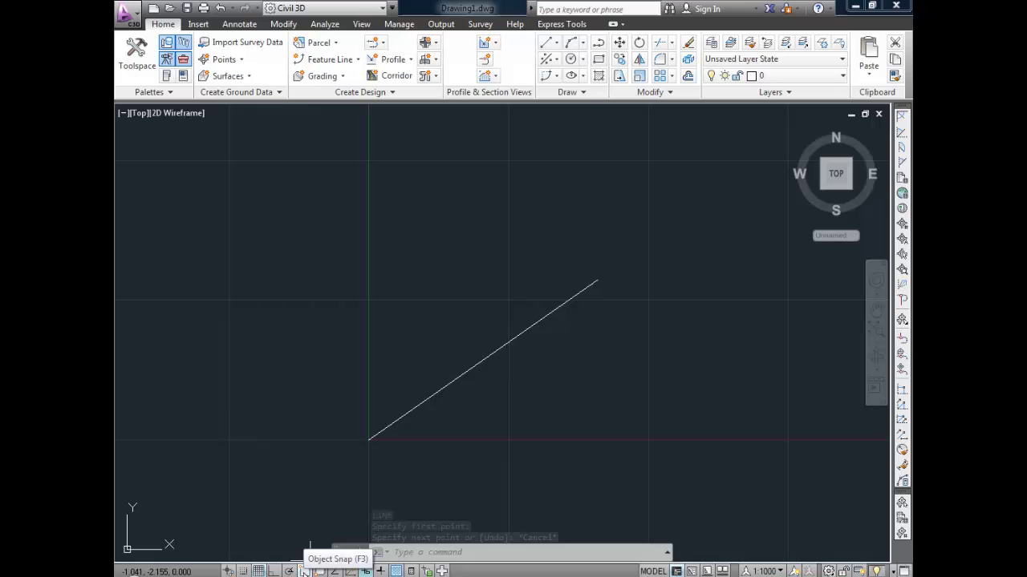
{"action": "left_click", "coordinate": [304, 571]}
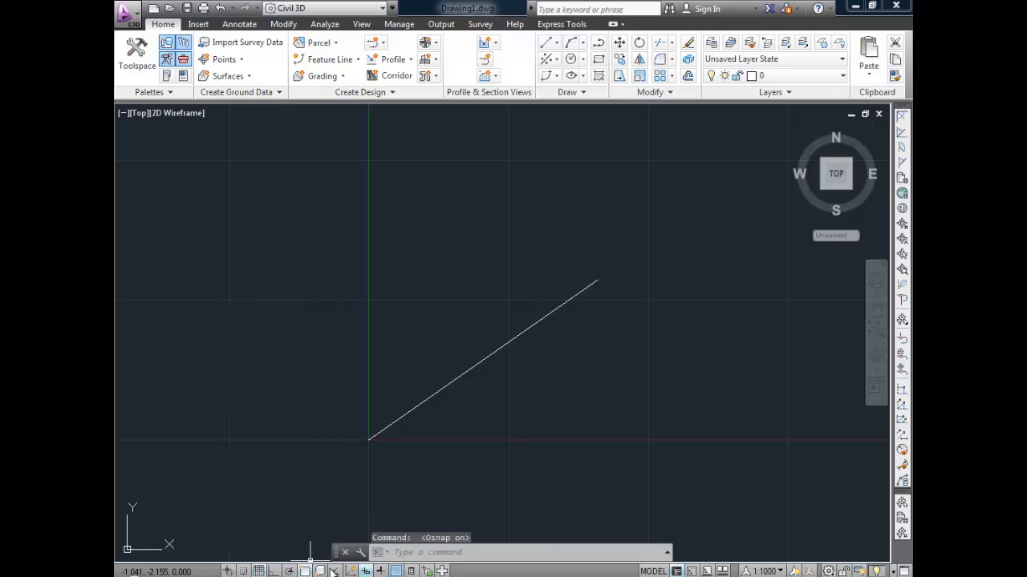
{"action": "type", "text": "l"}
{"action": "key", "text": "Return"}
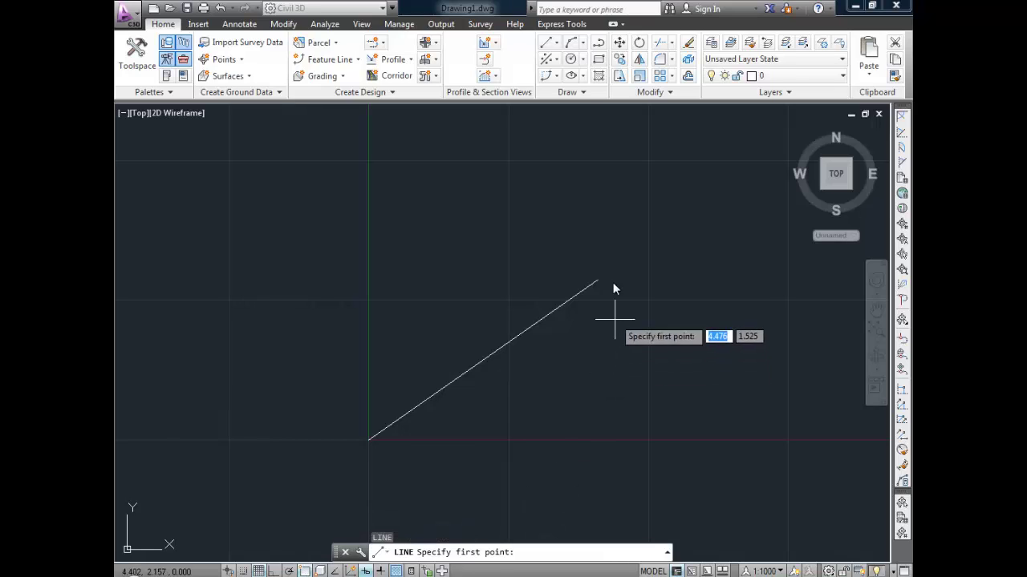
{"action": "left_click", "coordinate": [598, 281]}
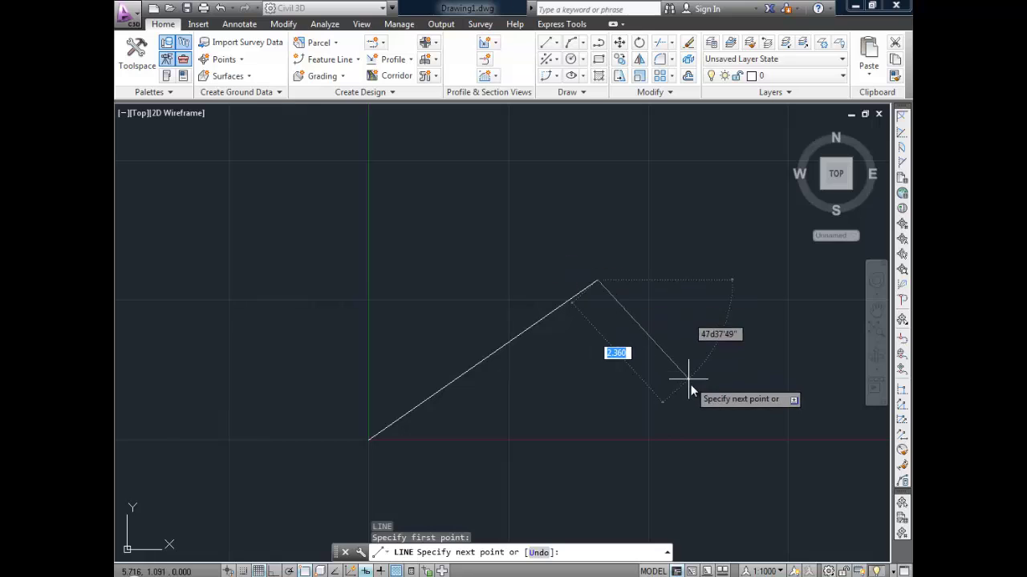
{"action": "left_click", "coordinate": [741, 442]}
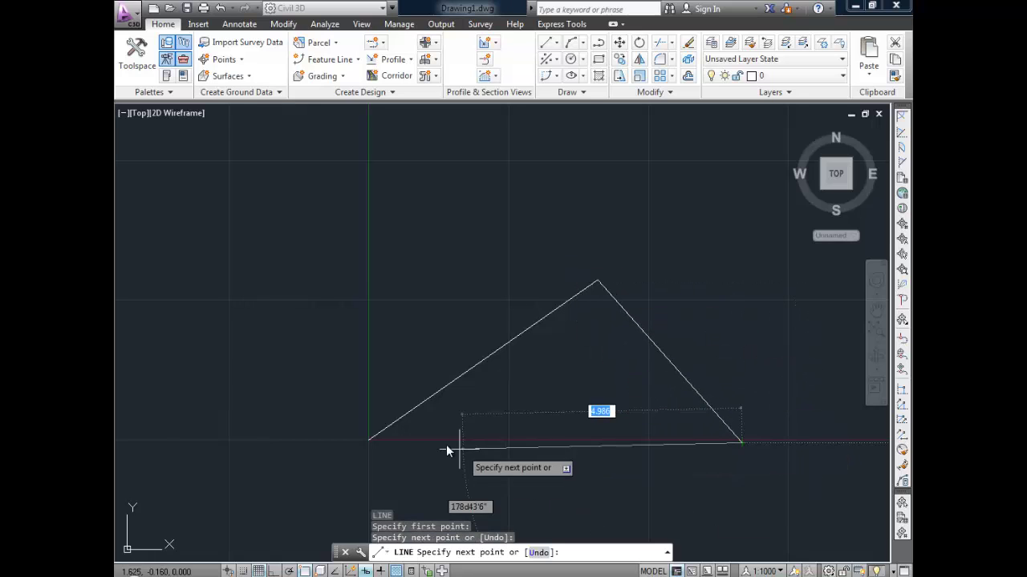
{"action": "left_click", "coordinate": [370, 439]}
{"action": "key", "text": "Return"}
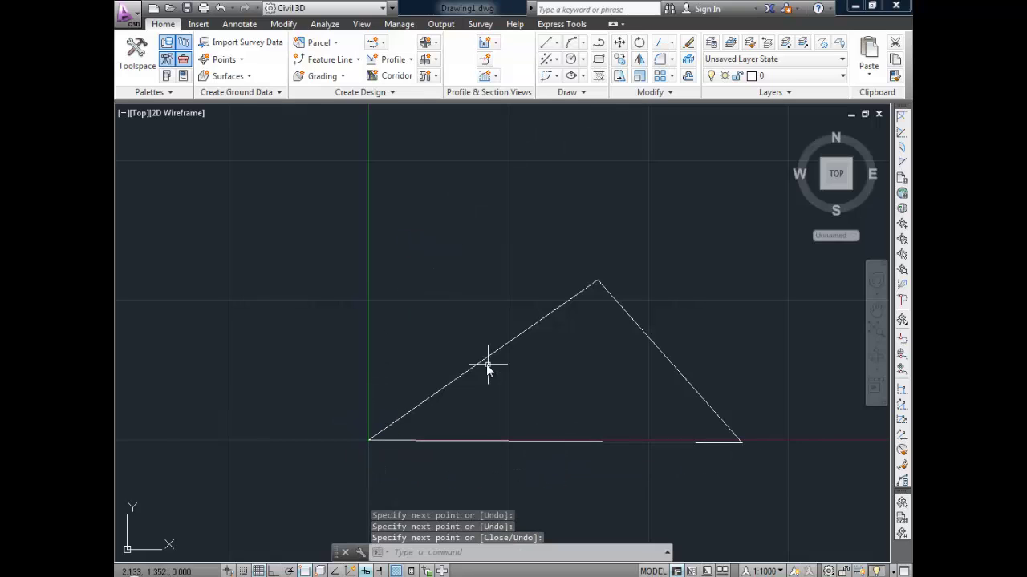
Start another line with its first point above the triangle
{"action": "scroll", "coordinate": [486, 364], "scroll_direction": "down", "scroll_amount": 2}
{"action": "key", "text": "Return"}
{"action": "left_click", "coordinate": [456, 216]}
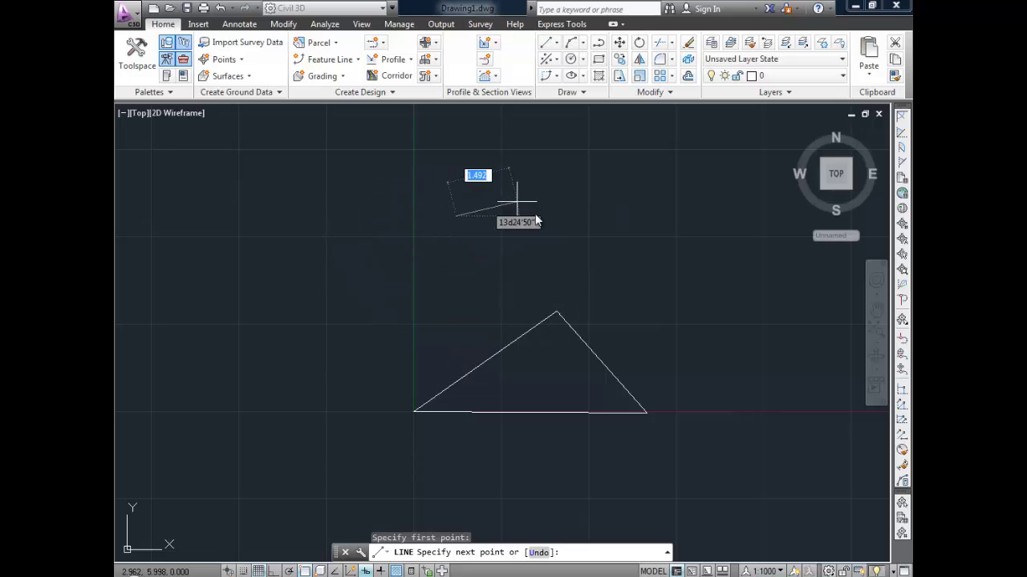
With ortho on, draw a 5-unit line at 20 degrees above the triangle
{"action": "middle_click_drag", "start_coordinate": [528, 334], "coordinate": [526, 449]}
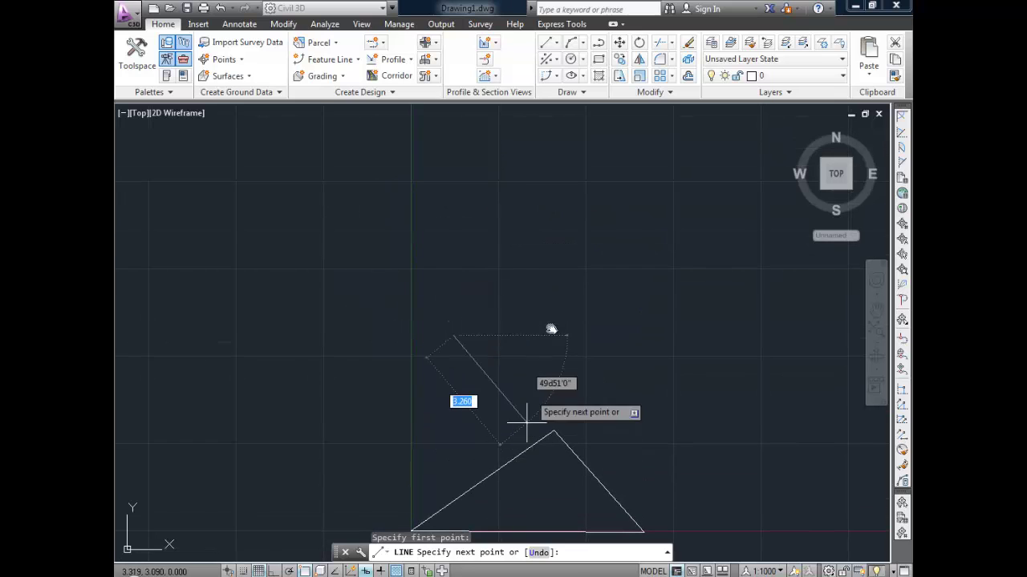
{"action": "left_click", "coordinate": [274, 570]}
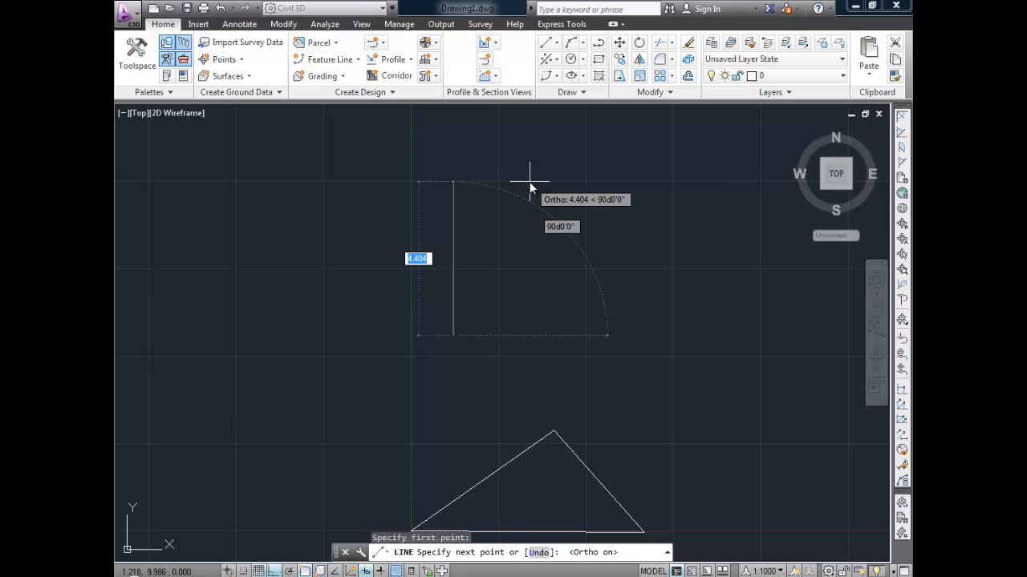
{"action": "key", "text": "BackSpace"}
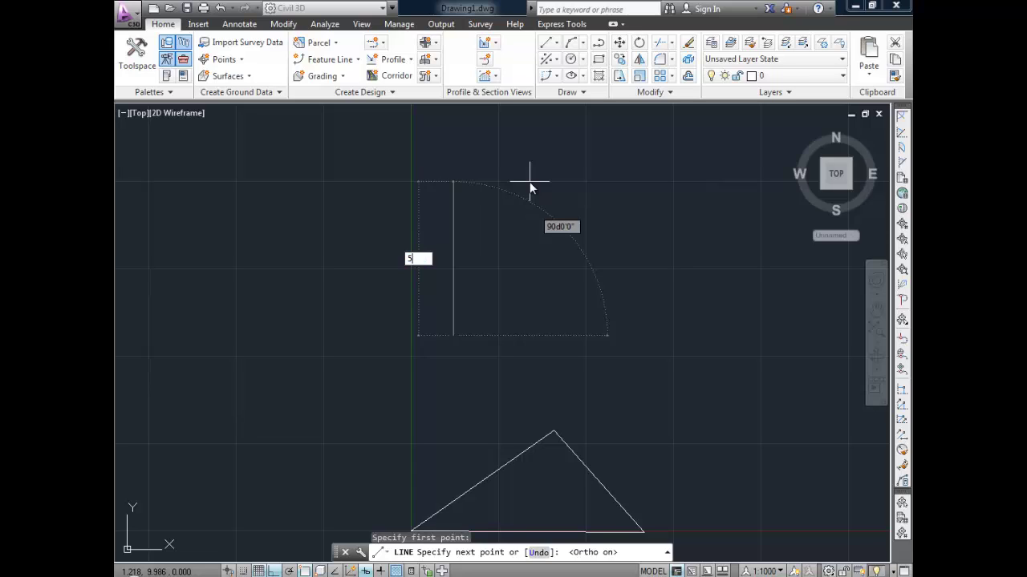
{"action": "key", "text": "Tab"}
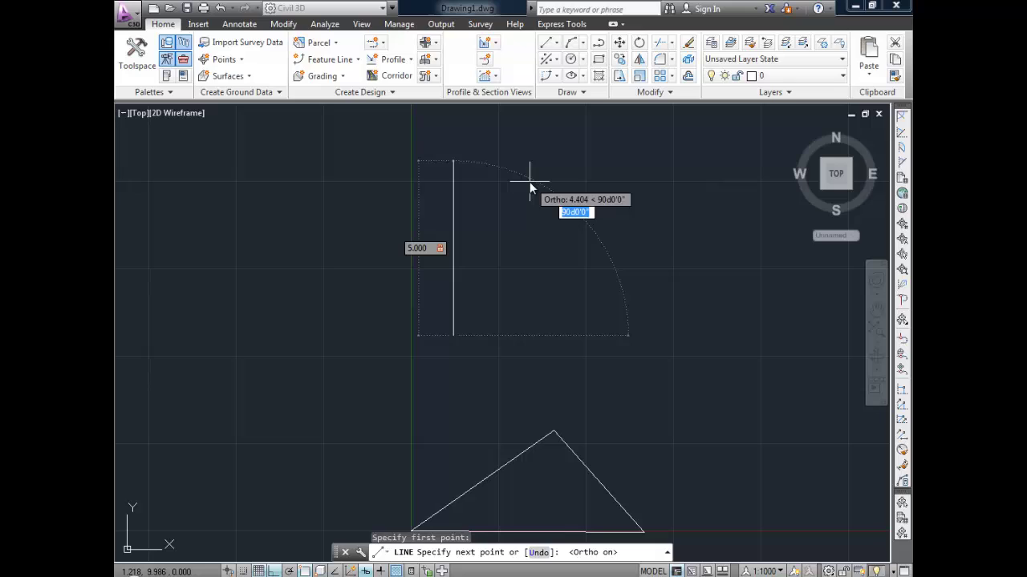
{"action": "type", "text": "20"}
{"action": "key", "text": "Return"}
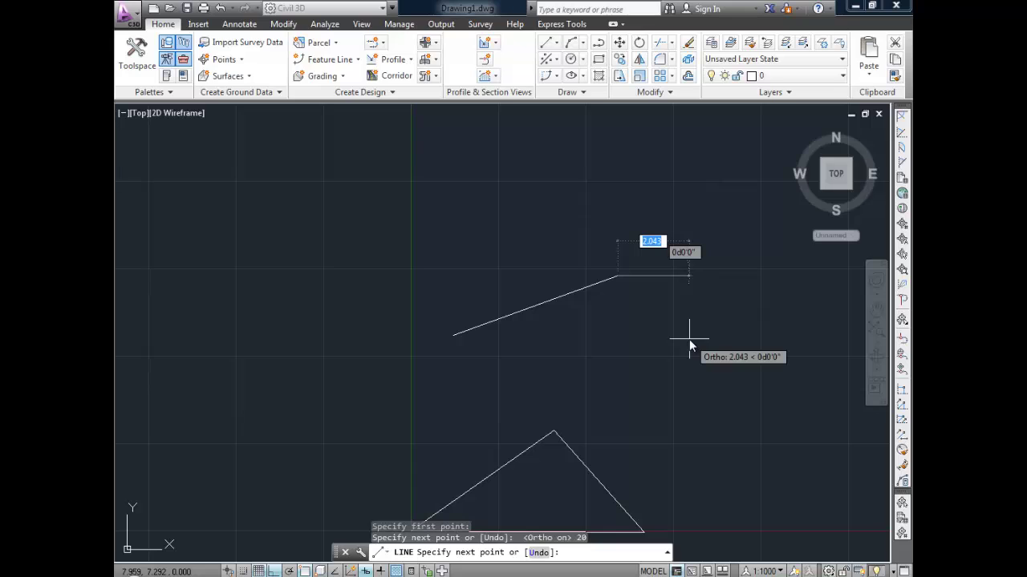
{"action": "key", "text": "Return"}
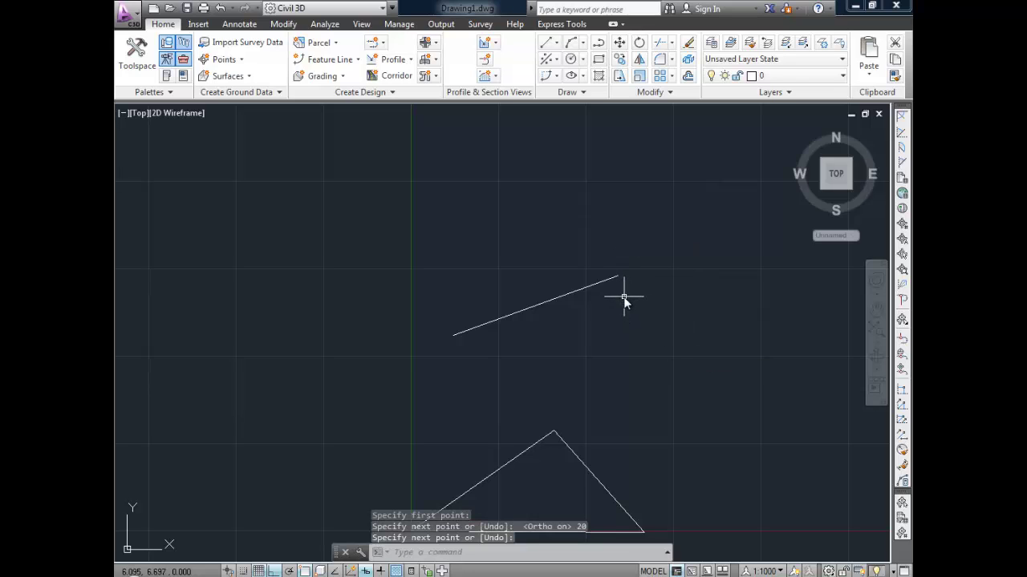
Draw another line segment starting from the sloped line's end
{"action": "type", "text": "l"}
{"action": "key", "text": "Return"}
{"action": "left_click", "coordinate": [619, 276]}
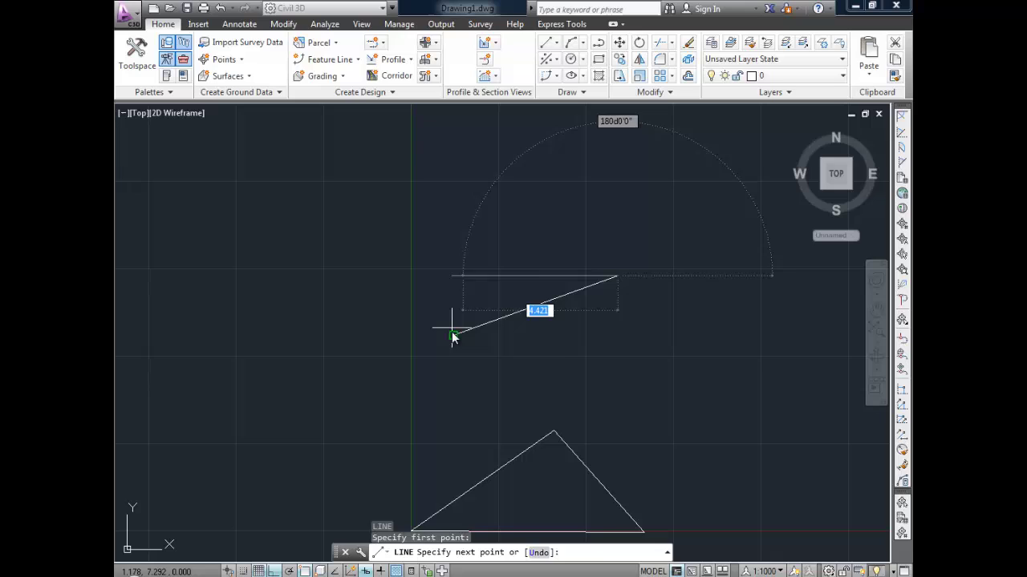
{"action": "left_click", "coordinate": [453, 335]}
{"action": "key", "text": "Return"}
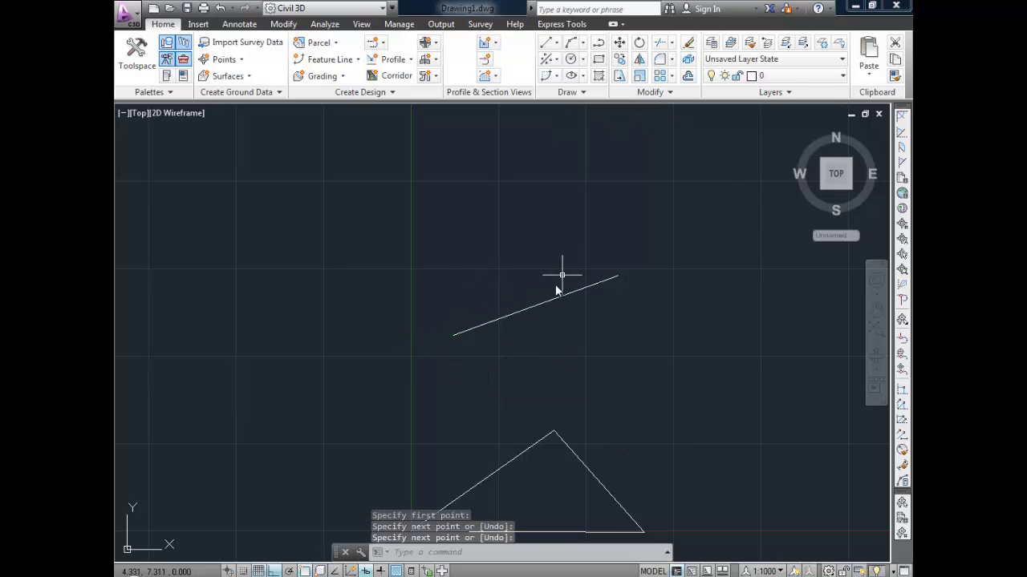
{"action": "mouse_move", "coordinate": [555, 301]}
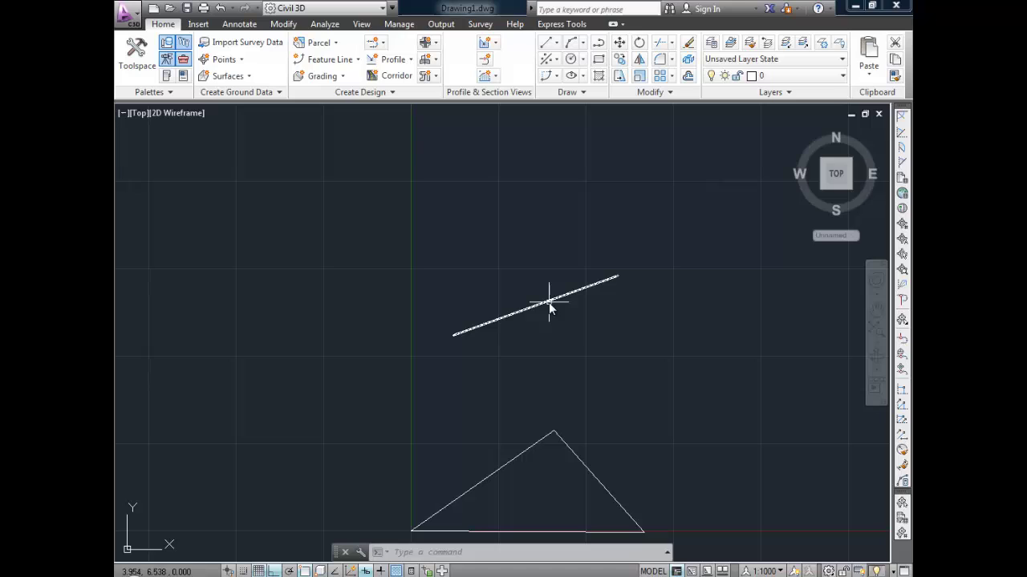
Move the sloped line onto the C-ANNO-MATC-TEXT layer
{"action": "left_click", "coordinate": [548, 303]}
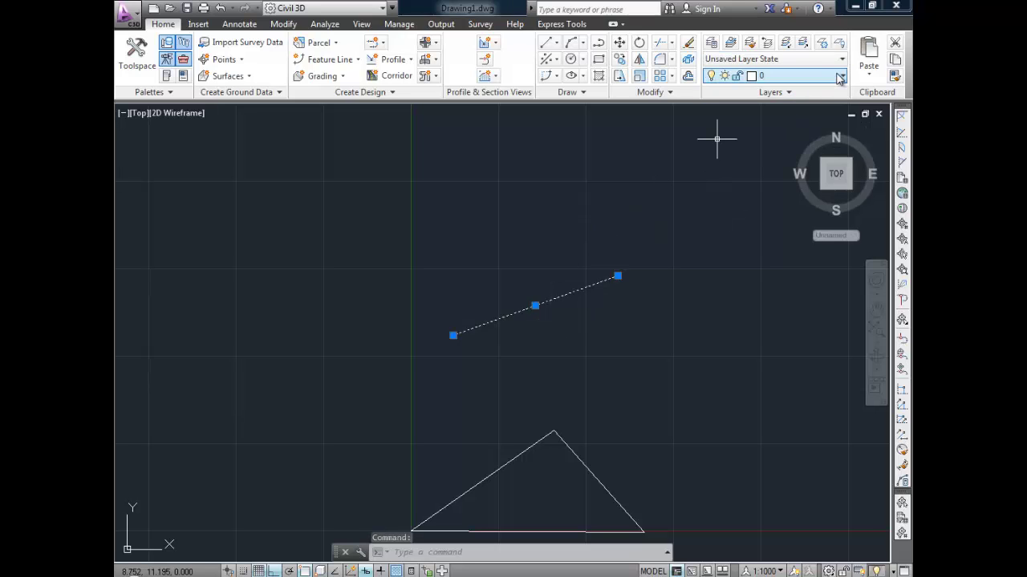
{"action": "left_click", "coordinate": [839, 77]}
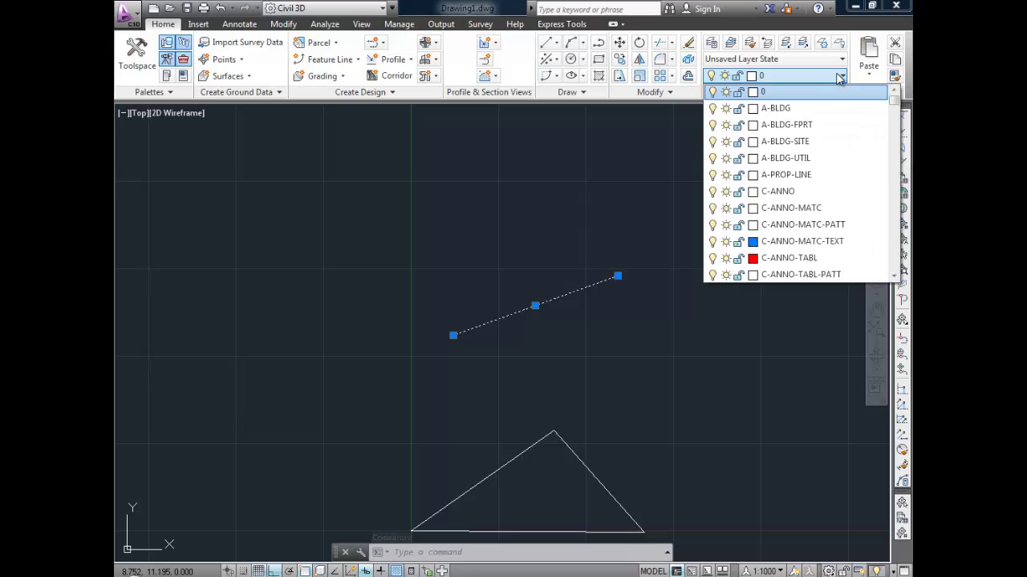
{"action": "left_click", "coordinate": [778, 241]}
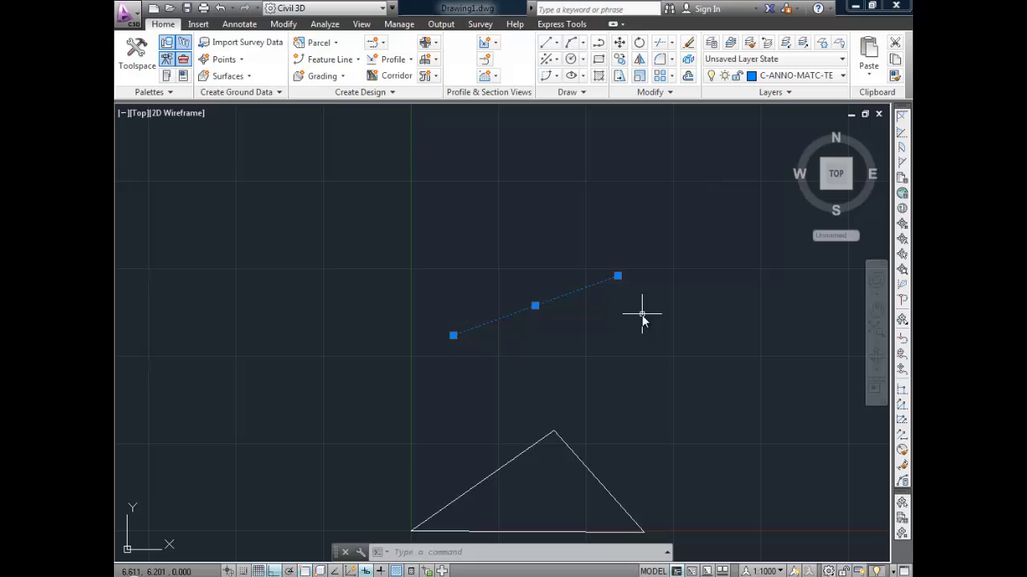
{"action": "key", "text": "Escape"}
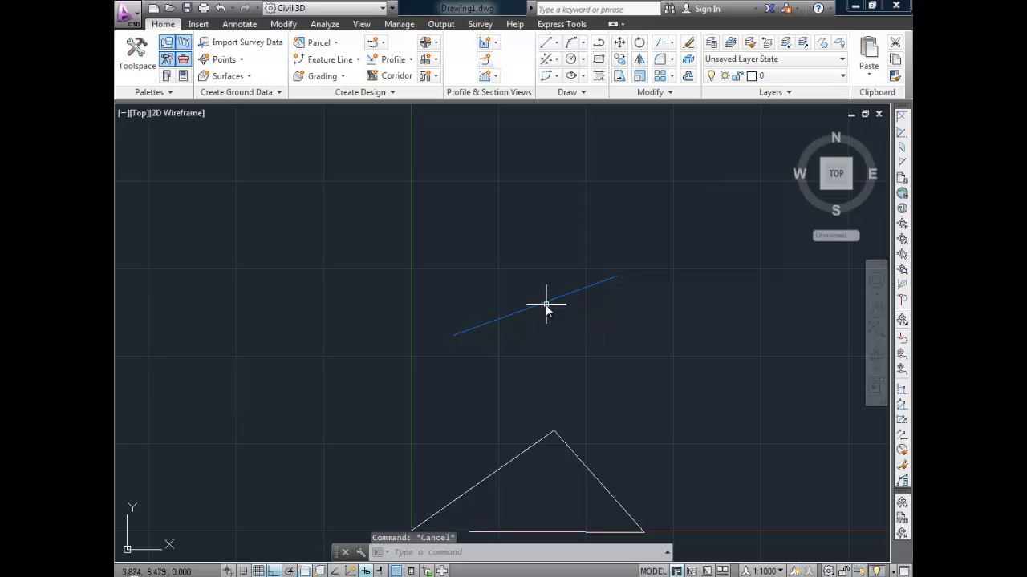
Turn on selection cycling and check the two overlapping lines at the sloped segment
{"action": "left_click", "coordinate": [545, 303]}
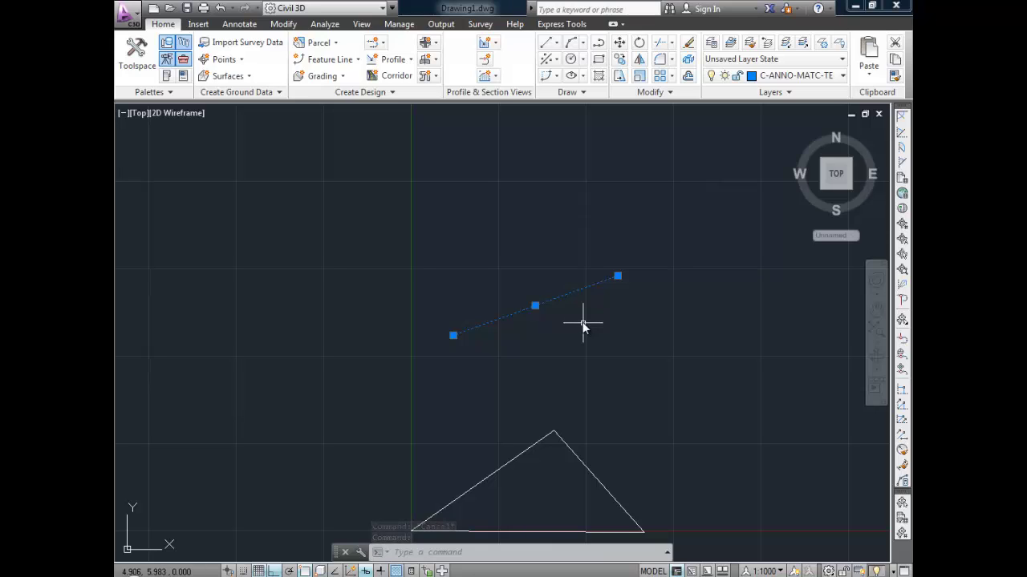
{"action": "key", "text": "Escape"}
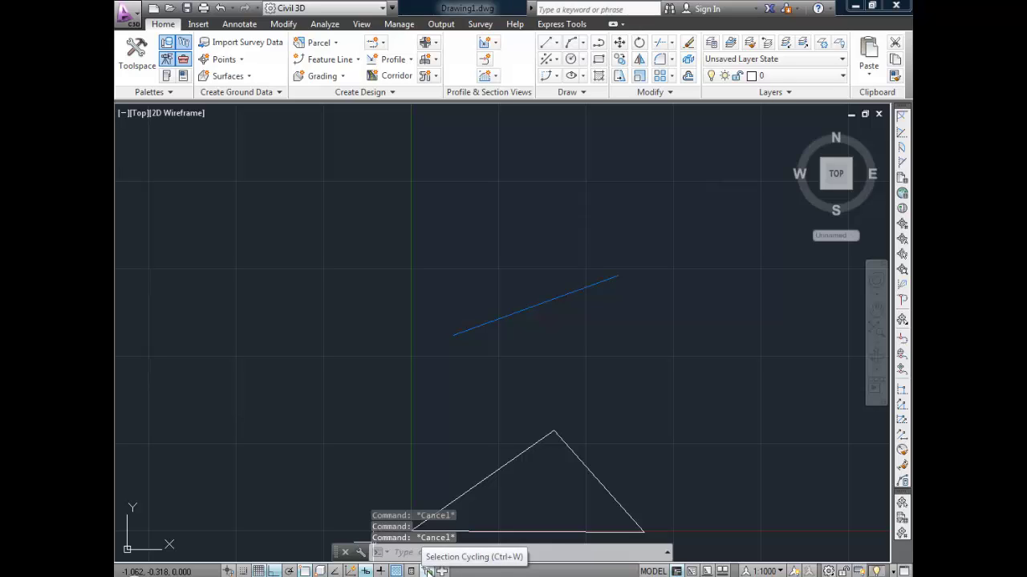
{"action": "left_click", "coordinate": [428, 571]}
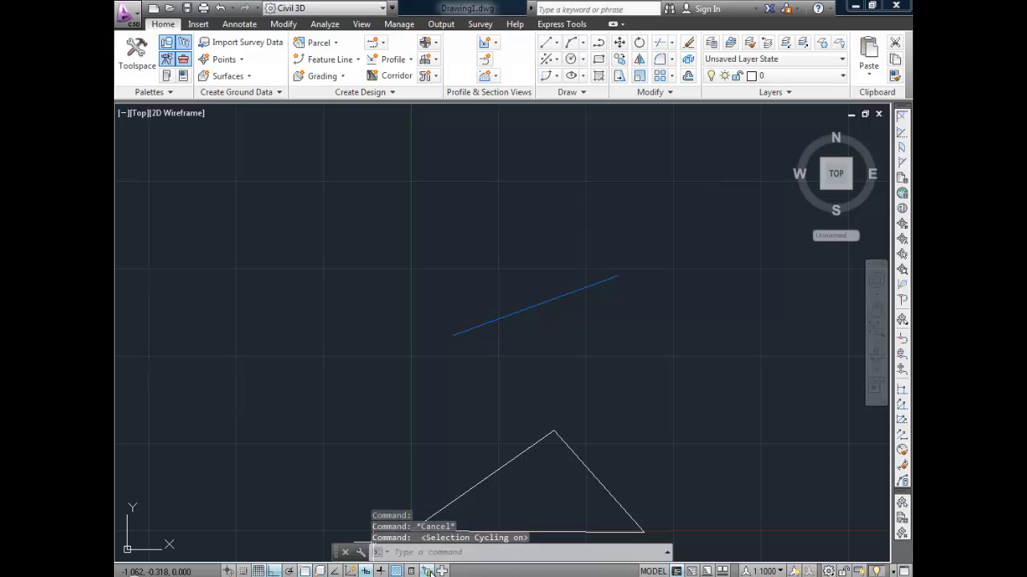
{"action": "left_click", "coordinate": [526, 312]}
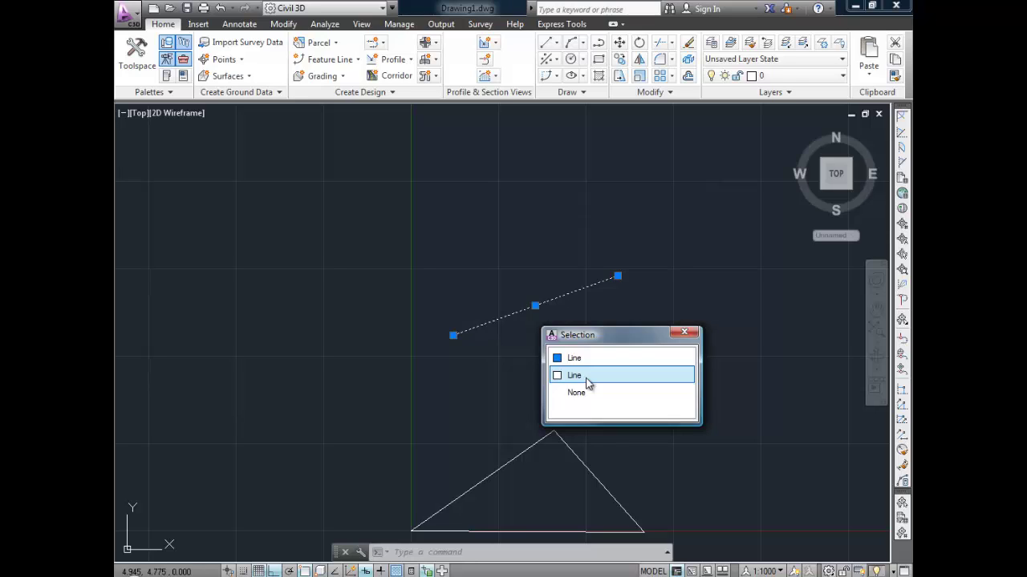
{"action": "left_click", "coordinate": [586, 390]}
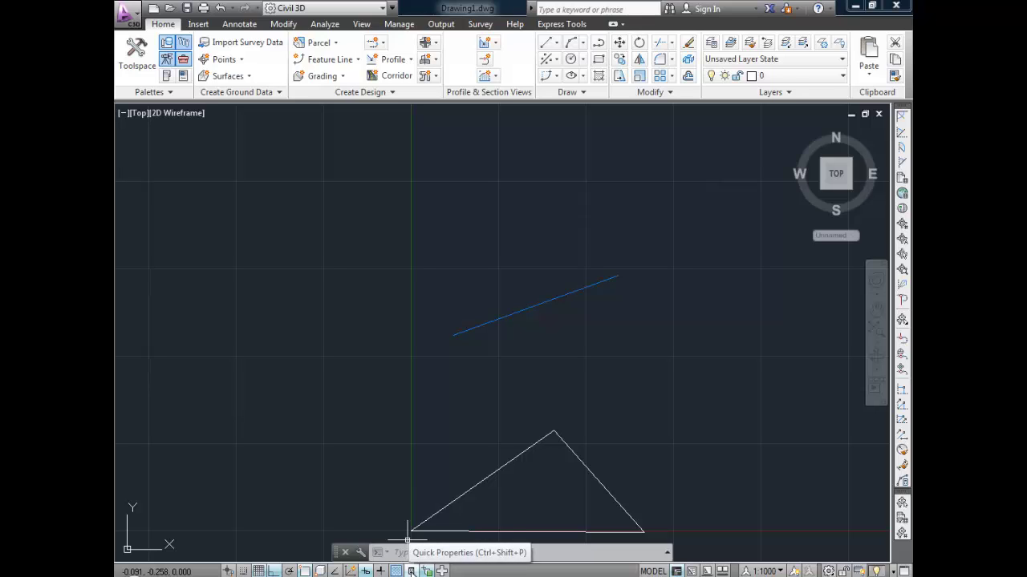
Using Quick Properties, set the overlapping layer 0 line's colour to Red
{"action": "left_click", "coordinate": [411, 571]}
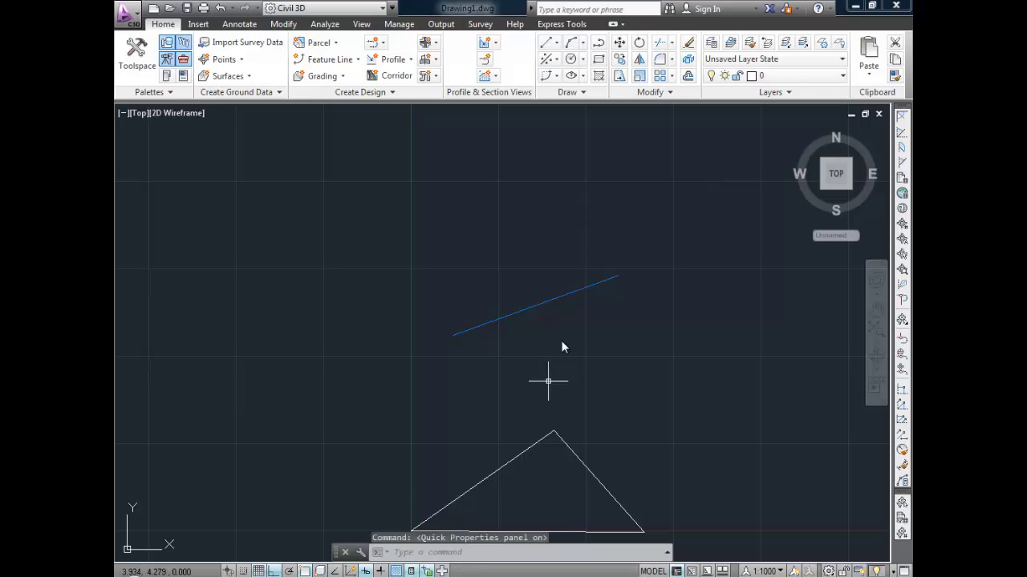
{"action": "left_click", "coordinate": [550, 299]}
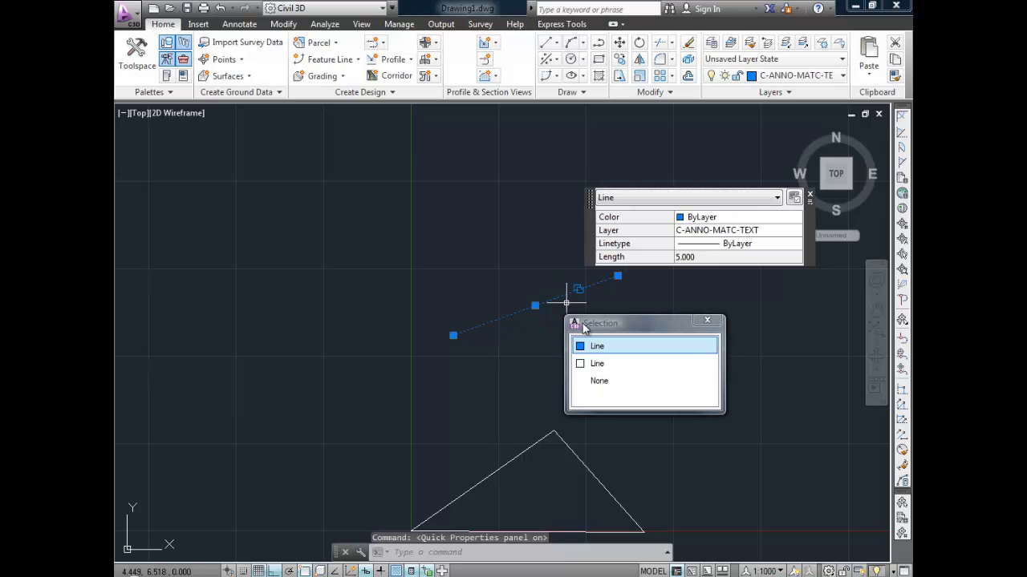
{"action": "left_click", "coordinate": [597, 365]}
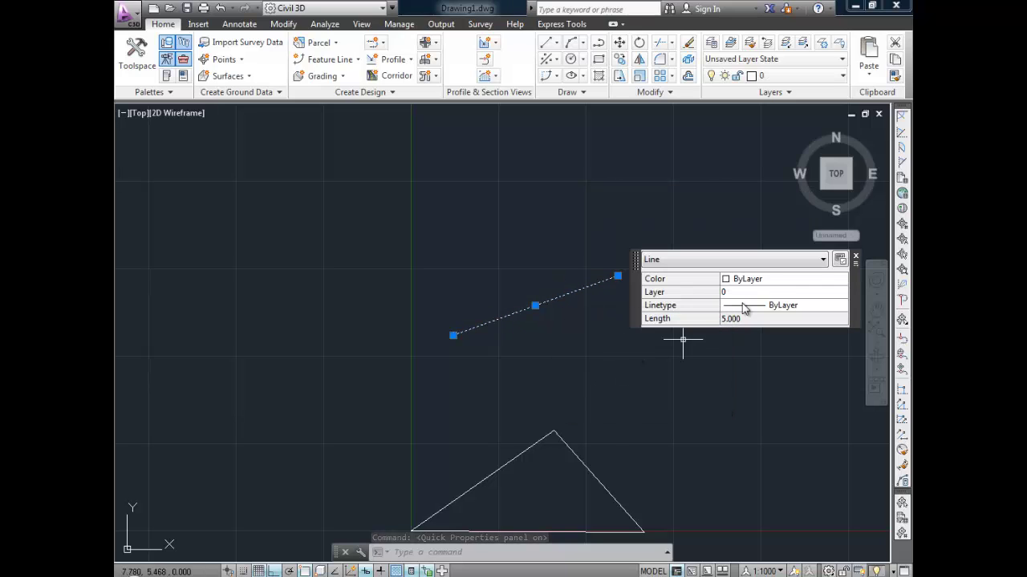
{"action": "left_click", "coordinate": [772, 283]}
{"action": "left_click", "coordinate": [771, 282]}
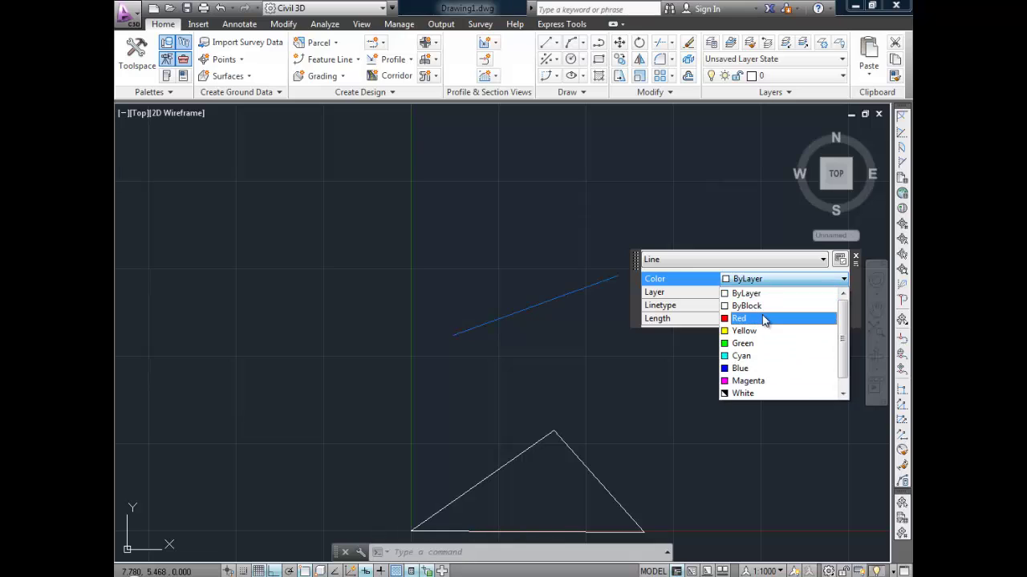
{"action": "left_click", "coordinate": [766, 319]}
{"action": "key", "text": "Escape"}
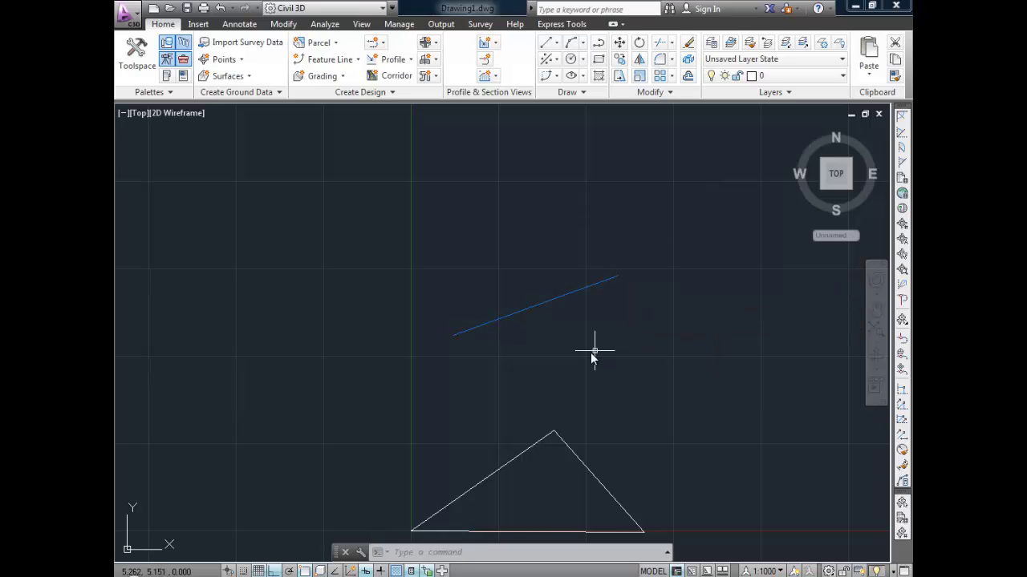
Select the overlapping blue line and remove it
{"action": "left_click", "coordinate": [543, 303]}
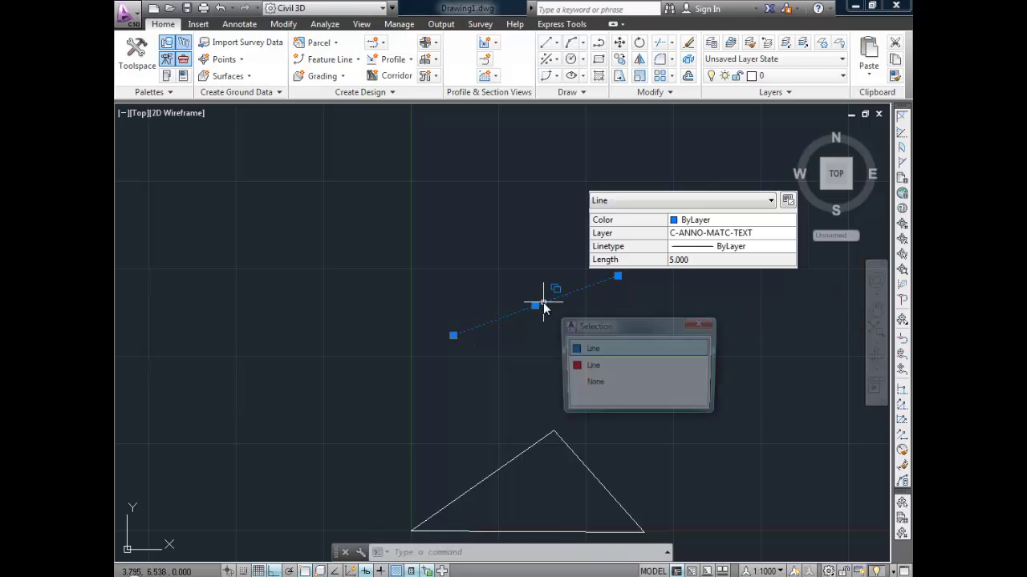
{"action": "left_click", "coordinate": [578, 352]}
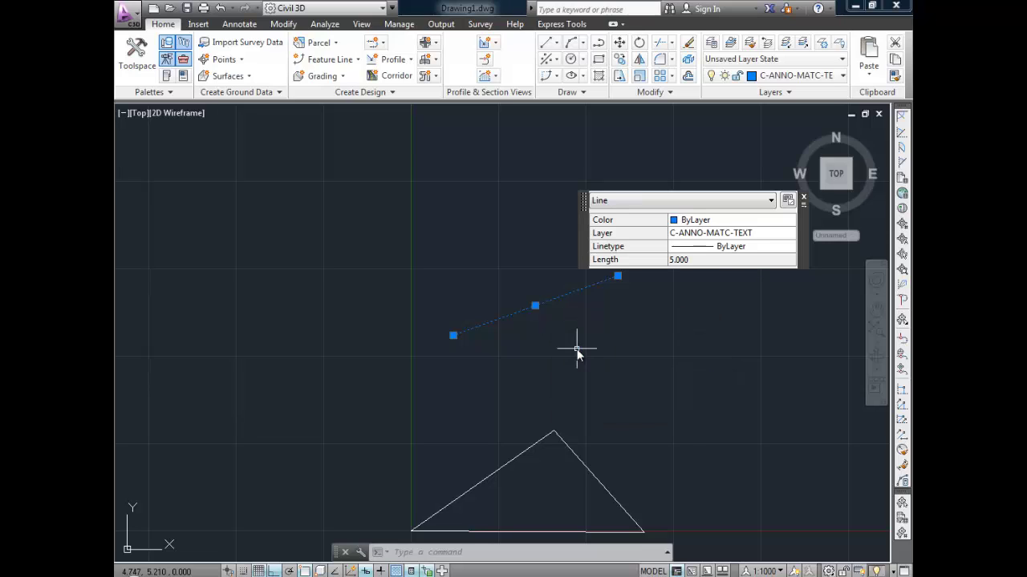
{"action": "key", "text": "Escape"}
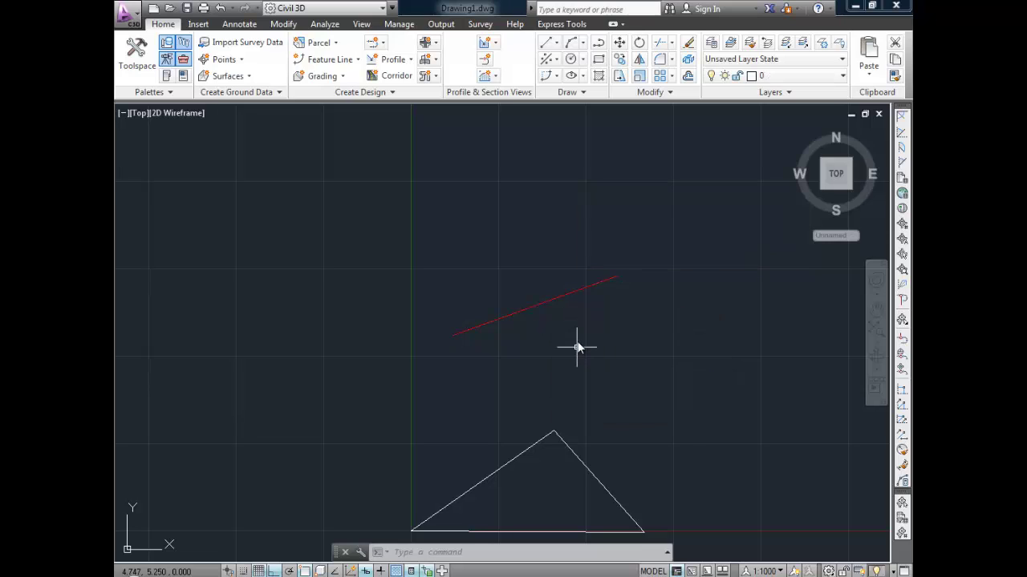
{"action": "key", "text": "Escape"}
Draw a line from the red line's right end to the triangle's top corner
{"action": "middle_click_drag", "start_coordinate": [600, 339], "coordinate": [525, 251]}
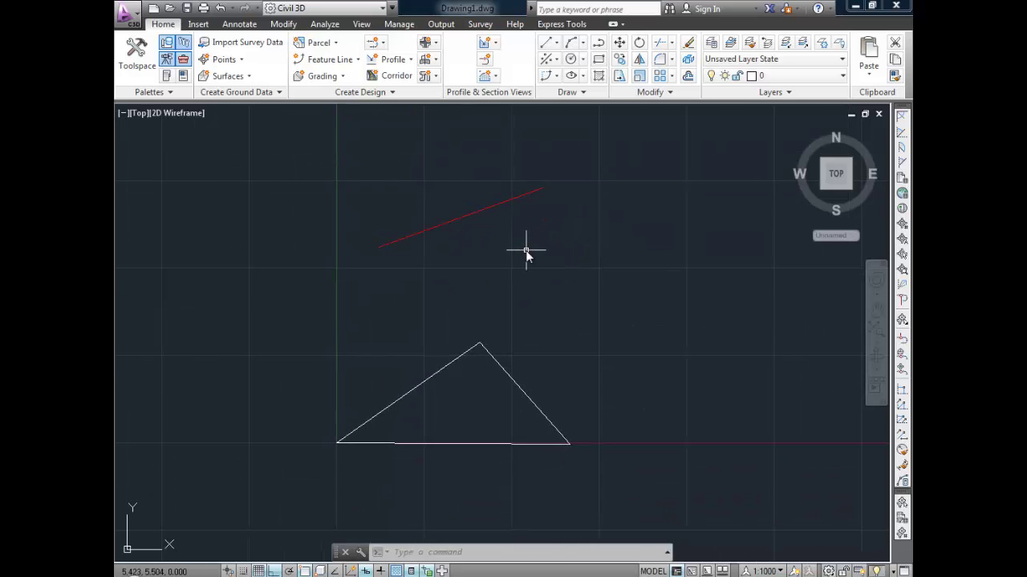
{"action": "type", "text": "l"}
{"action": "key", "text": "Return"}
{"action": "left_click", "coordinate": [544, 189]}
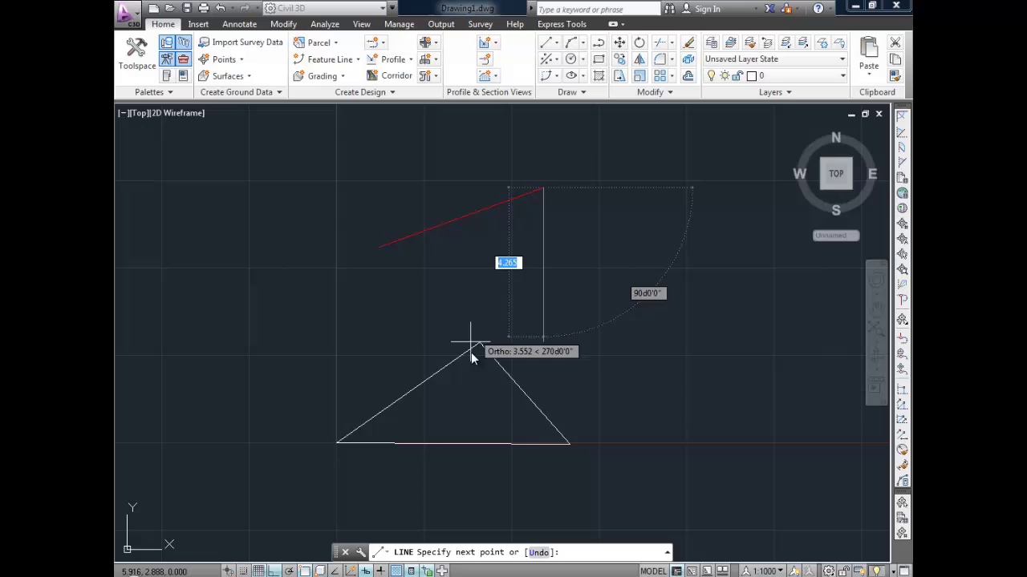
{"action": "left_click", "coordinate": [479, 343]}
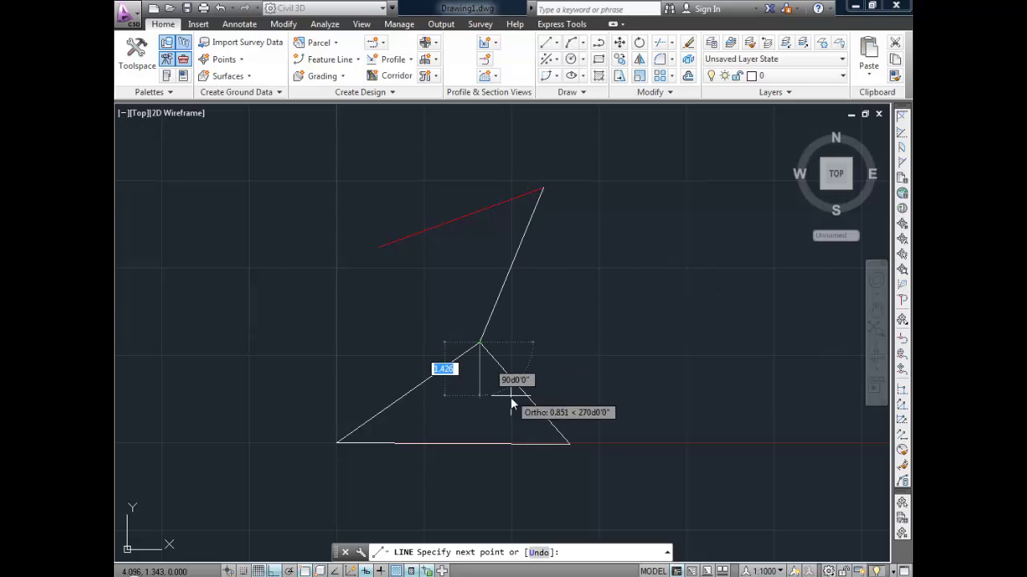
{"action": "key", "text": "Return"}
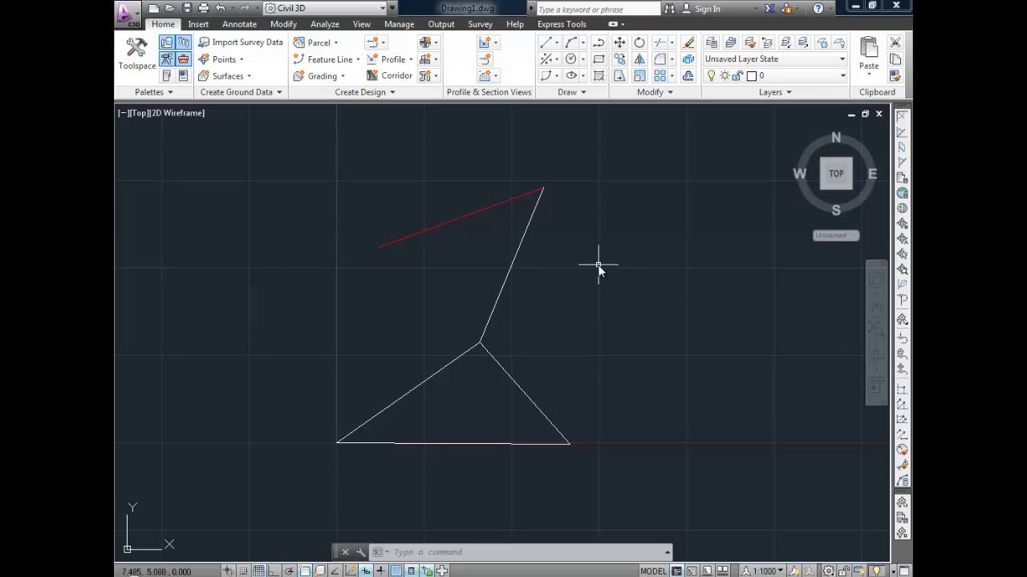
Open Osnap Settings from the object snap shortcut menu
{"action": "right_click", "coordinate": [566, 218], "text": "shift"}
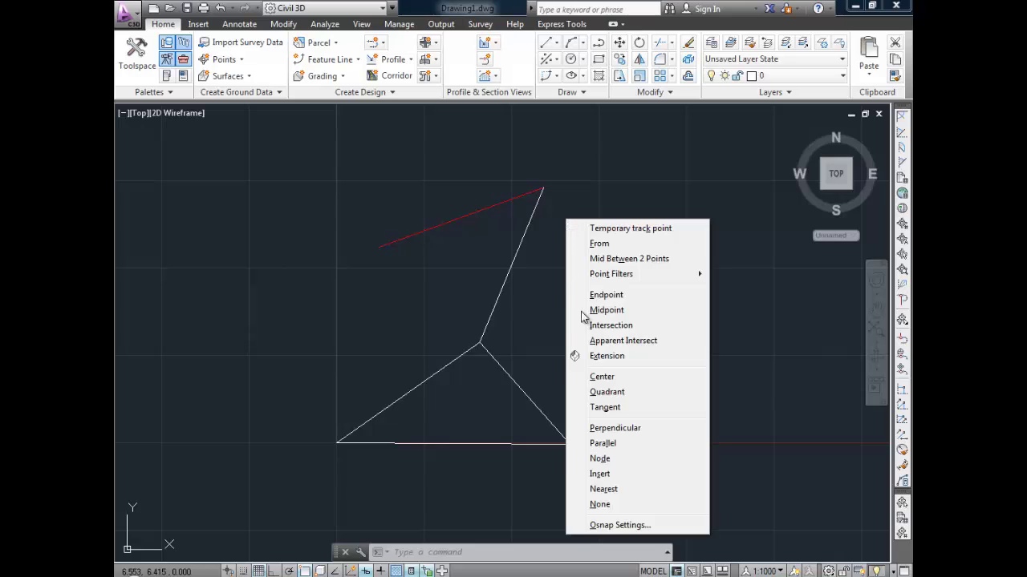
{"action": "left_click", "coordinate": [627, 526]}
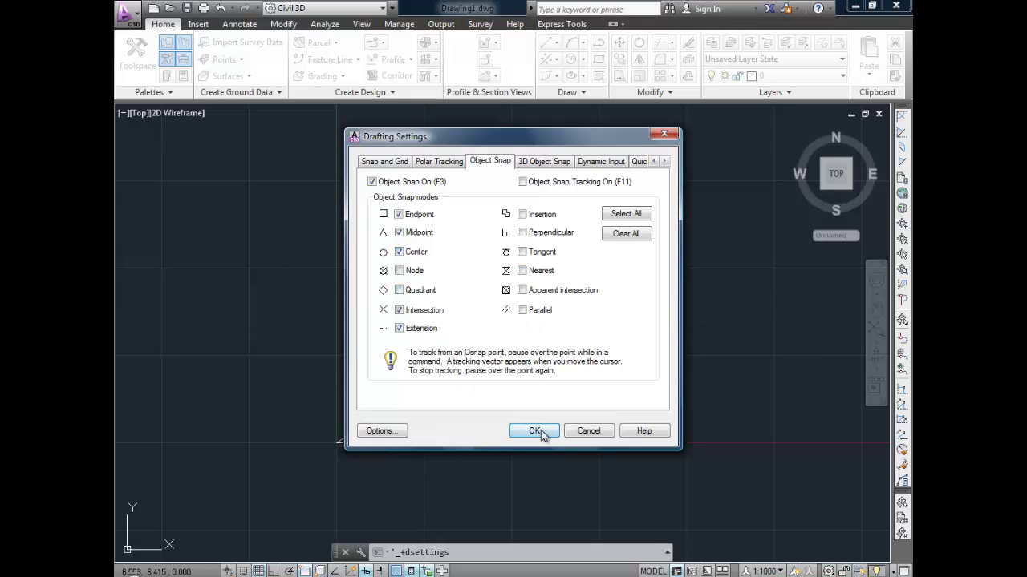
{"action": "left_click", "coordinate": [535, 431]}
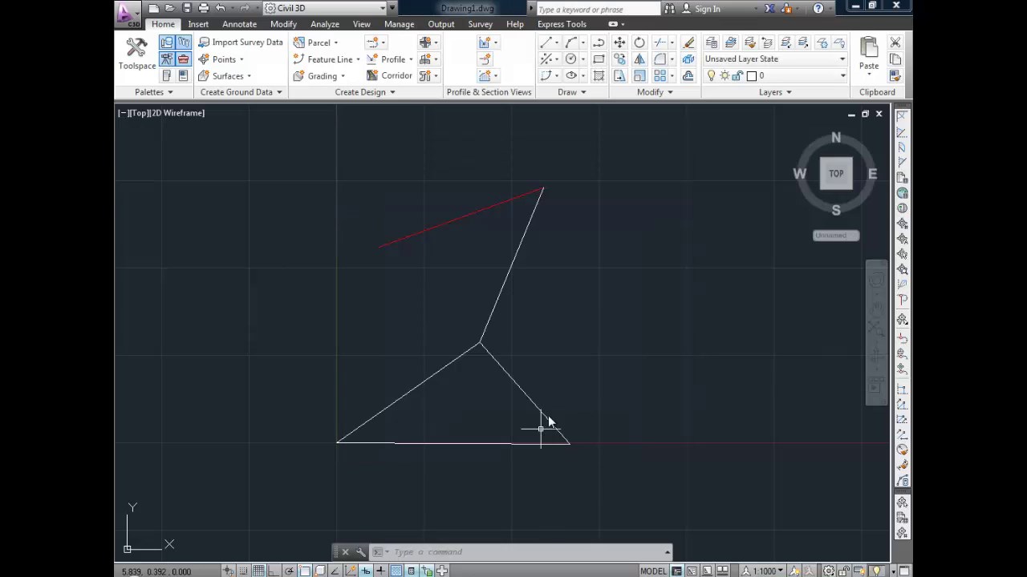